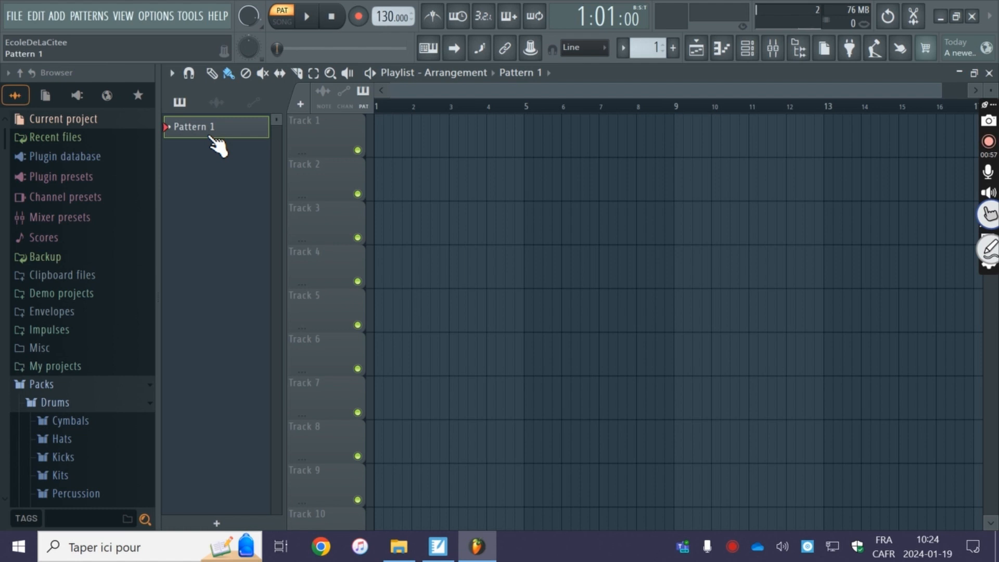
Step: Rename Pattern 1 as Drums and give it a dark red color
right_click(209, 136)
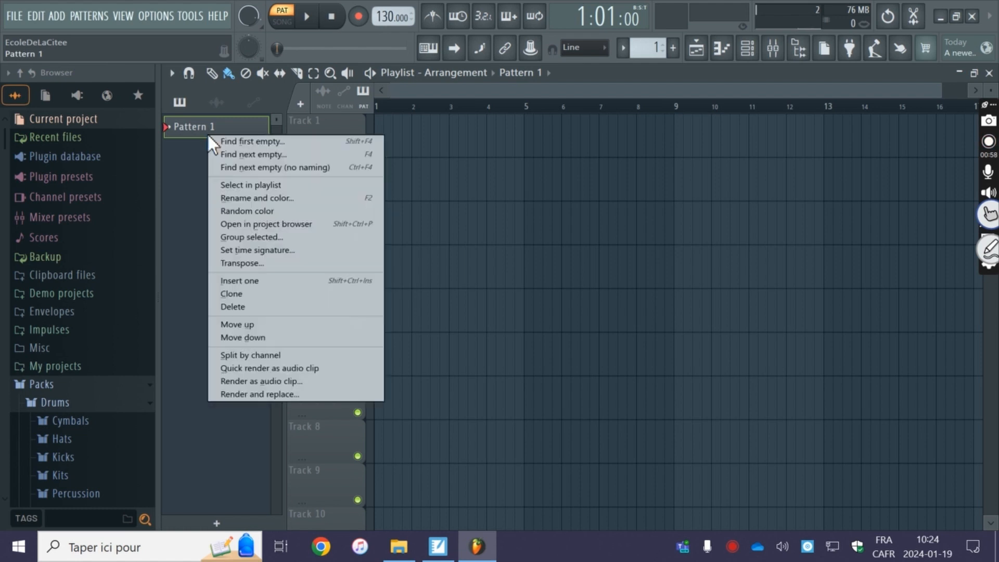
left_click(257, 202)
type("Bo")
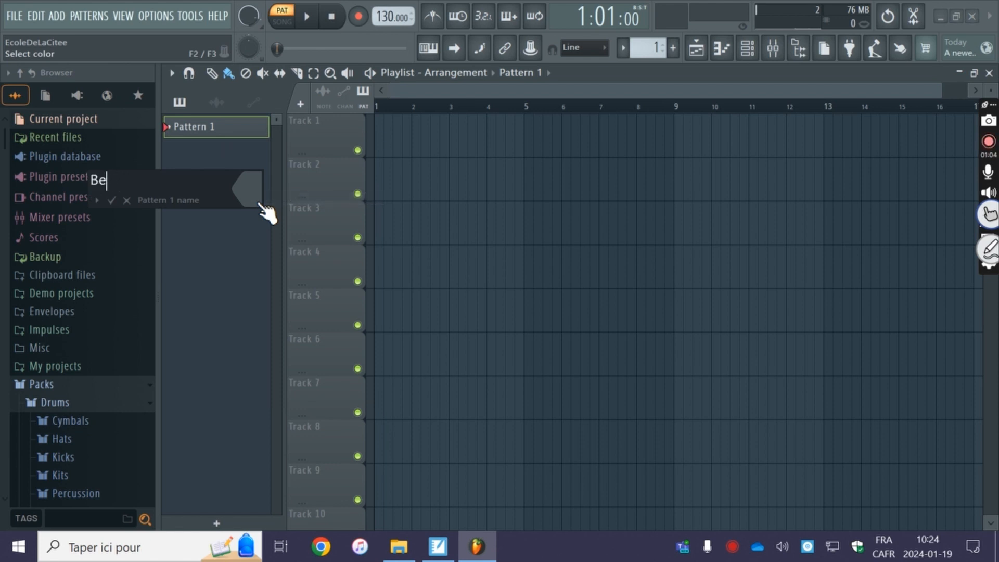
key("BackSpace")
key("BackSpace")
type("R")
key("BackSpace")
type("Drums")
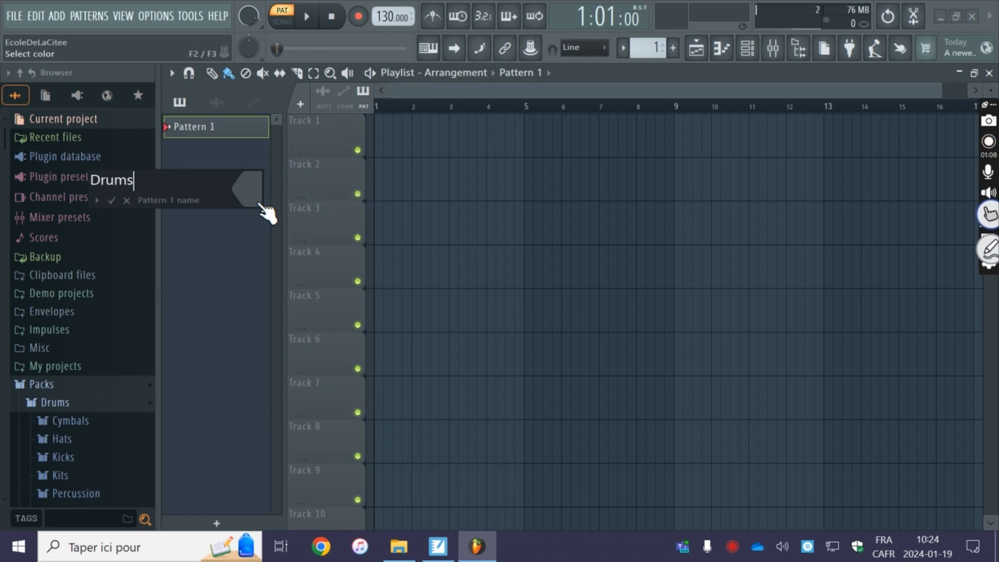
key("Return")
left_click(462, 382)
left_click(507, 505)
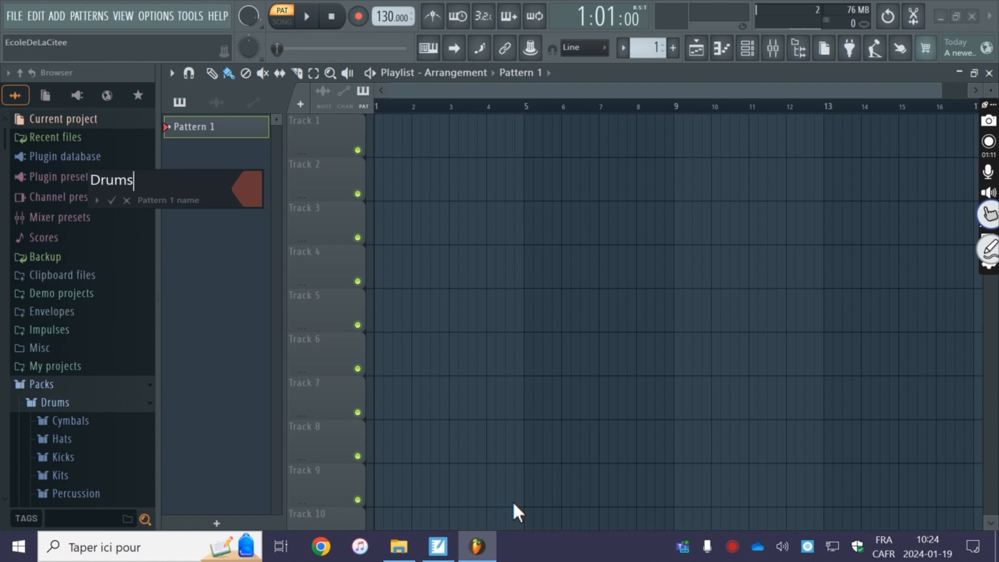
left_click(243, 188)
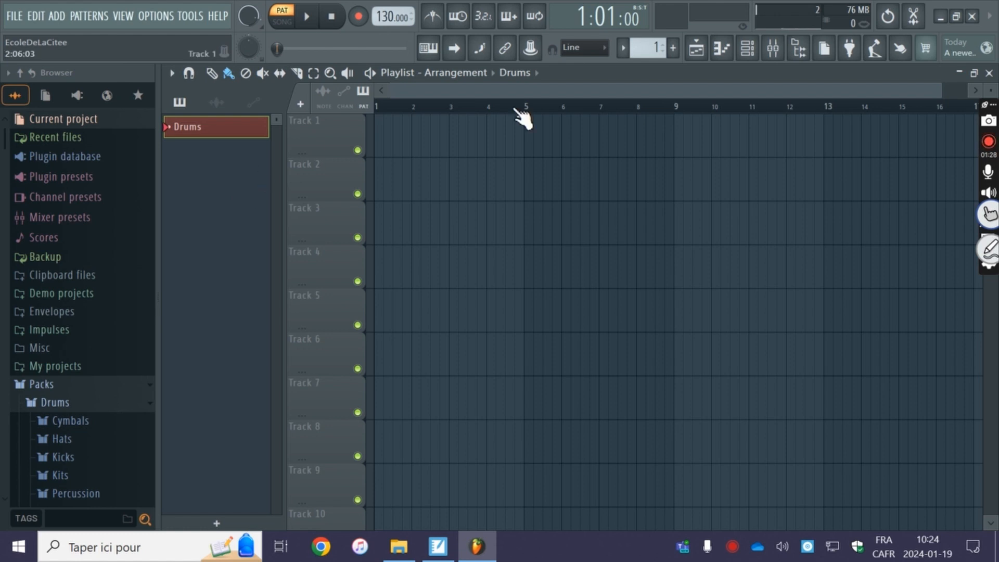
Step: Open the channel rack for the Drums pattern and move it higher over the playlist
left_click(748, 49)
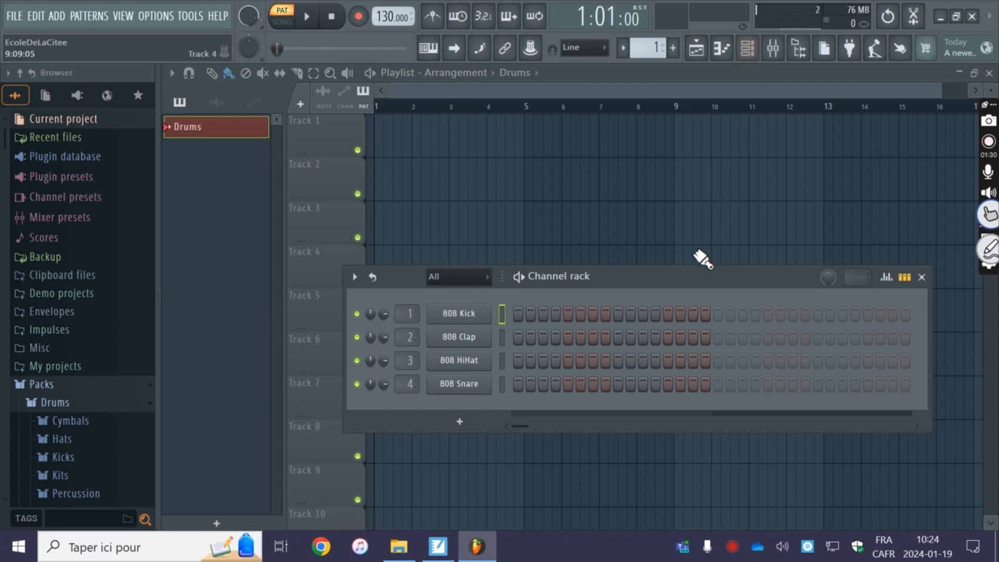
left_click_drag(680, 276, 515, 172)
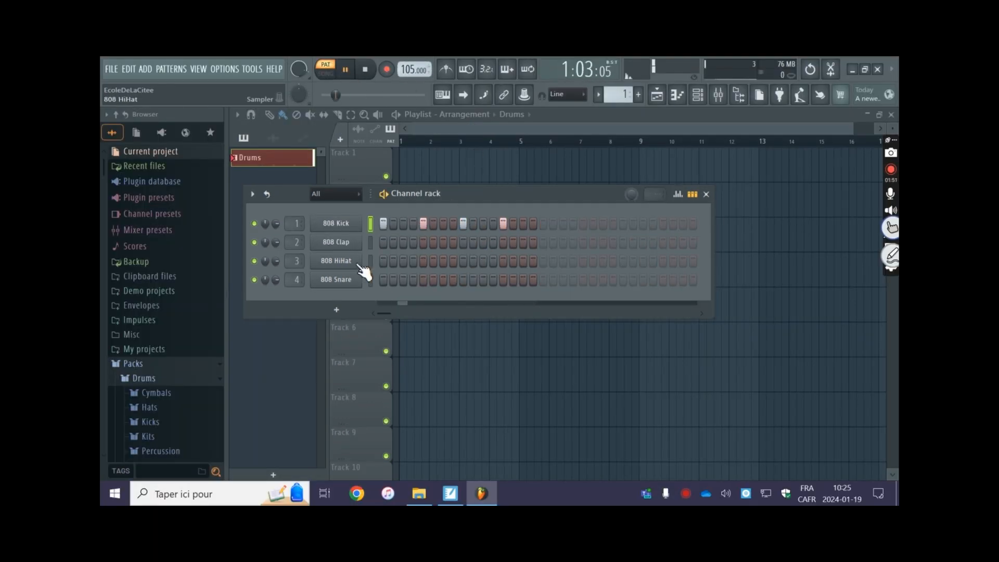
Step: Add an 808 Snare hit on step 6, remove the 808 Kick hit on step 9, and raise the channel rack's swing
left_click(434, 280)
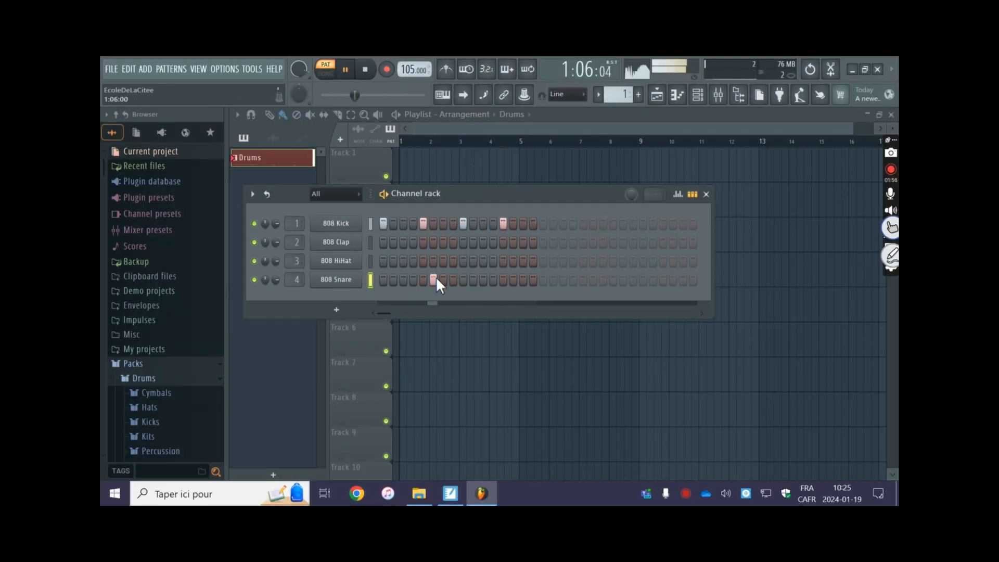
left_click(463, 224)
left_click_drag(631, 194, 646, 201)
Step: Program 808 HiHat hits in pairs on steps 1–2, 5–6, 9–10 and 13–14
left_click(384, 261)
left_click(393, 261)
left_click_drag(424, 261, 433, 260)
left_click_drag(463, 261, 472, 260)
left_click_drag(503, 261, 513, 260)
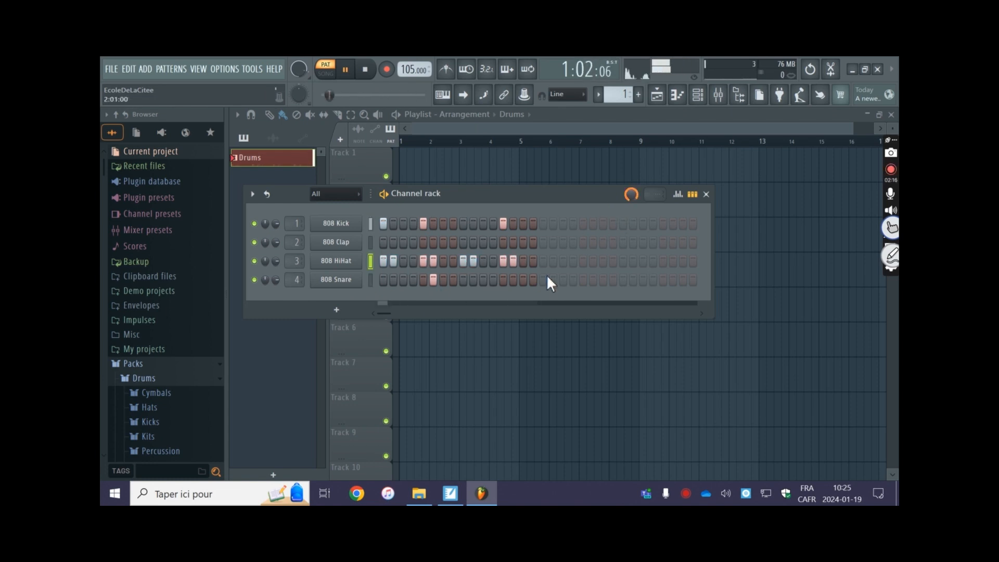
Step: Add 808 Kick hits on steps 12 and 17 and stop the playback
left_click(543, 223)
left_click(493, 223)
key("space")
left_click(543, 223)
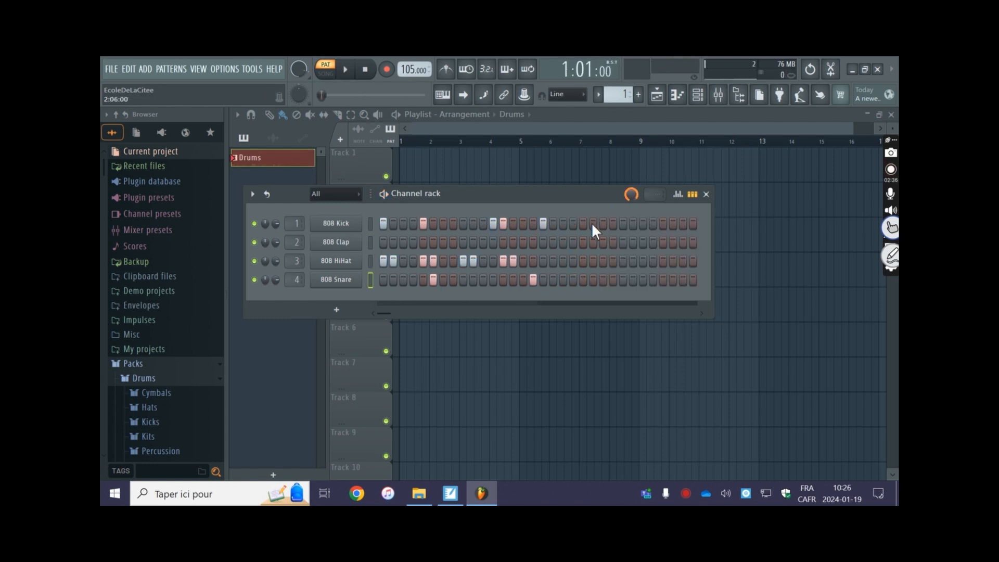
Step: Remove the 808 Kick hit on step 13, place kicks on steps 8 and 9, add a snare on step 13, and play the pattern
left_click(503, 223)
left_click(463, 223)
left_click(453, 223)
left_click(523, 223)
left_click(502, 279)
key("space")
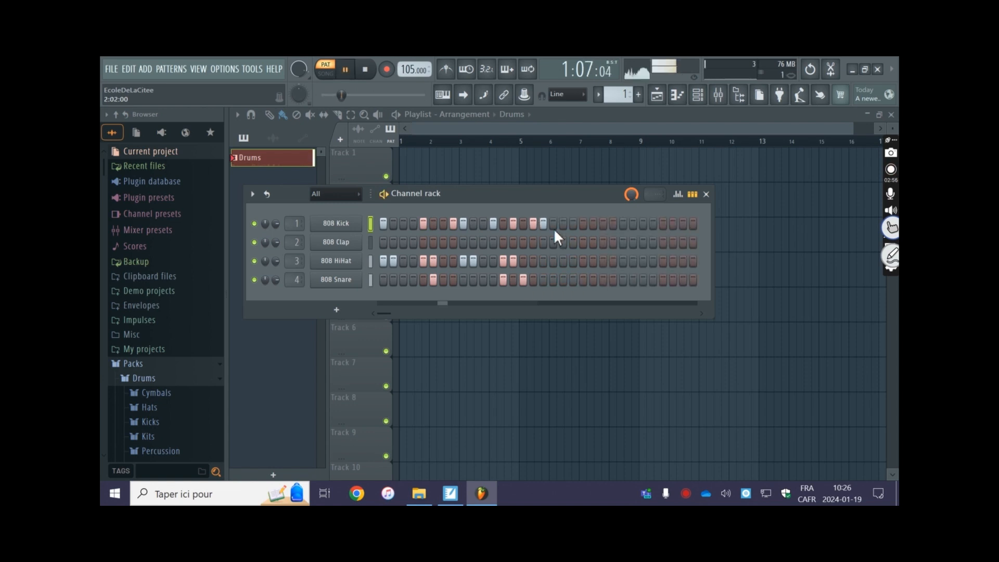
Step: Continue the paired 808 HiHat hits on steps 17–18, 21–22, 25–26 and 29–30, and add 808 Snare hits on steps 21 and 29
left_click(543, 223)
left_click_drag(543, 260, 553, 261)
left_click_drag(583, 260, 633, 261)
left_click_drag(662, 261, 673, 261)
left_click(662, 279)
left_click(583, 279)
Step: Add 808 Kick hits on steps 4, 19, 25 and 28 and stop the playback
left_click(413, 223)
left_click(562, 223)
left_click(623, 223)
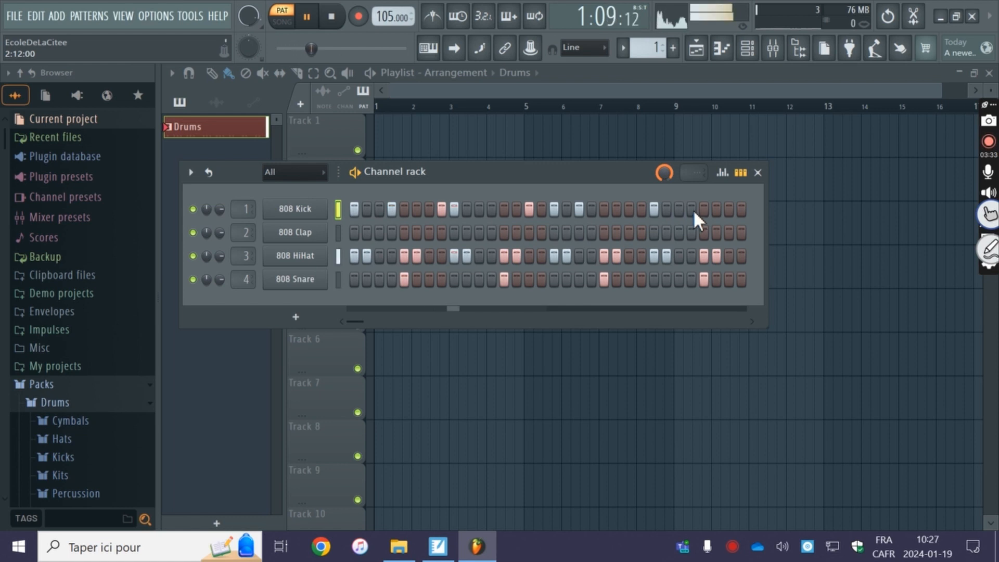
left_click(691, 209)
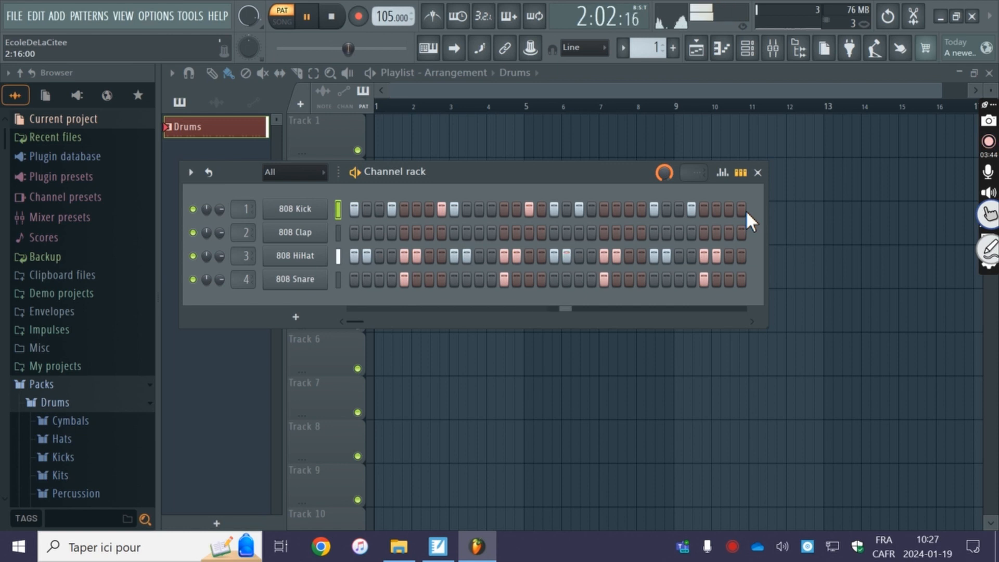
key("space")
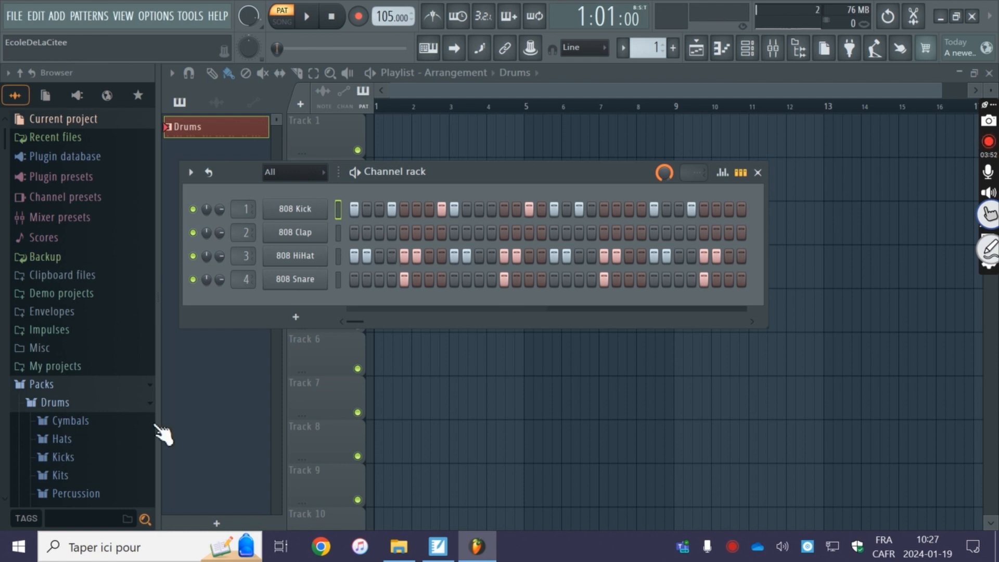
Step: Add the Rhodes preset from the Keyboard instruments pack as a new channel and close its plugin window
scroll(86, 439, "down", 5)
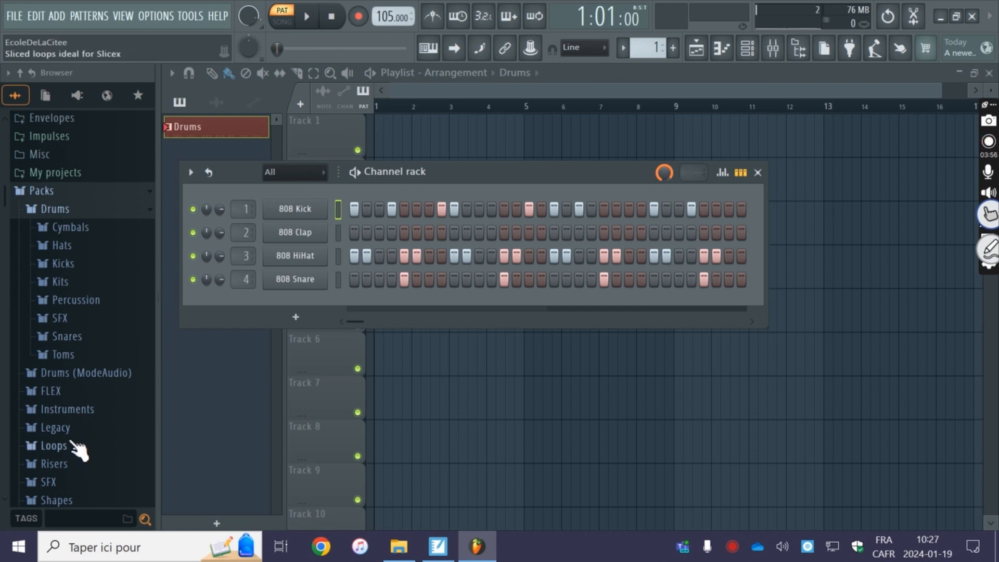
left_click(84, 409)
left_click(78, 445)
left_click(72, 353)
left_click(75, 371)
scroll(80, 372, "down", 3)
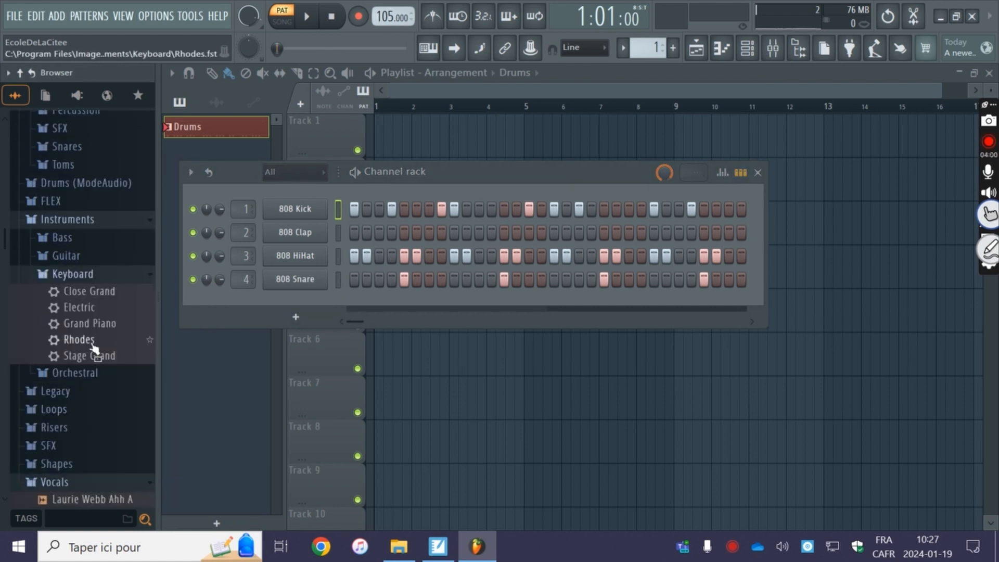
left_click_drag(88, 341, 284, 297)
left_click_drag(520, 223, 297, 223)
left_click(793, 222)
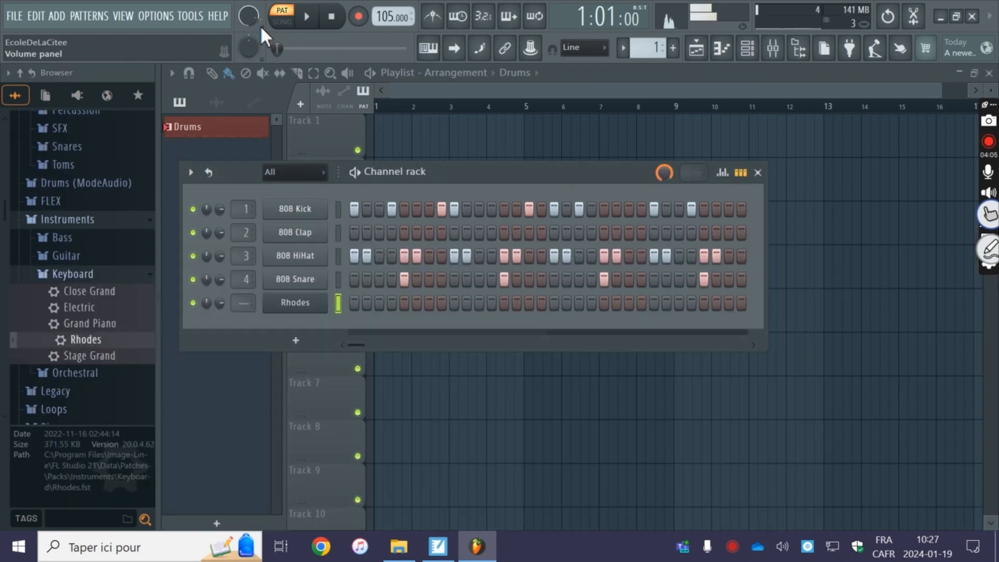
Step: Play the Drums pattern to try out the Rhodes sound over it, and stop the playback
left_click(310, 19)
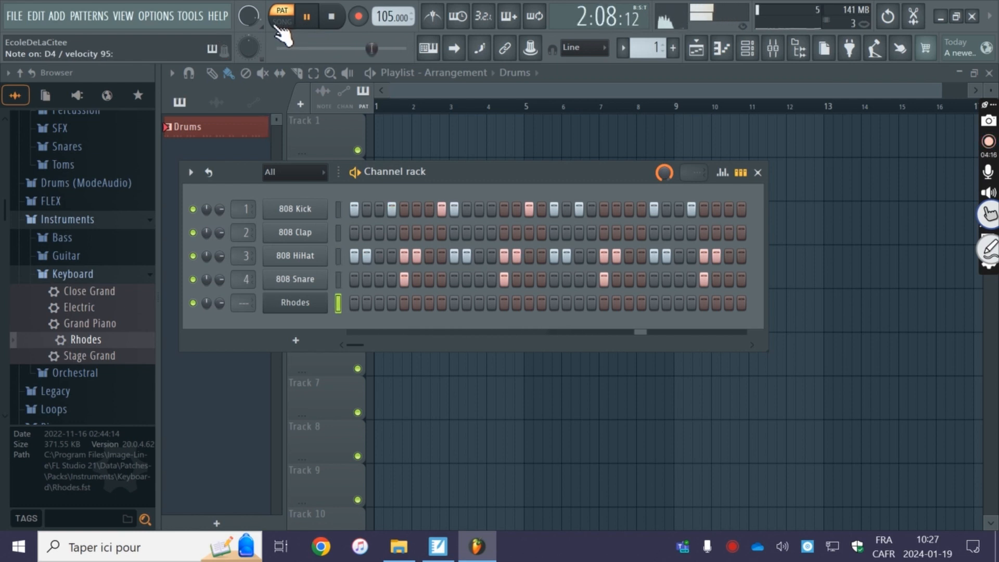
left_click(329, 26)
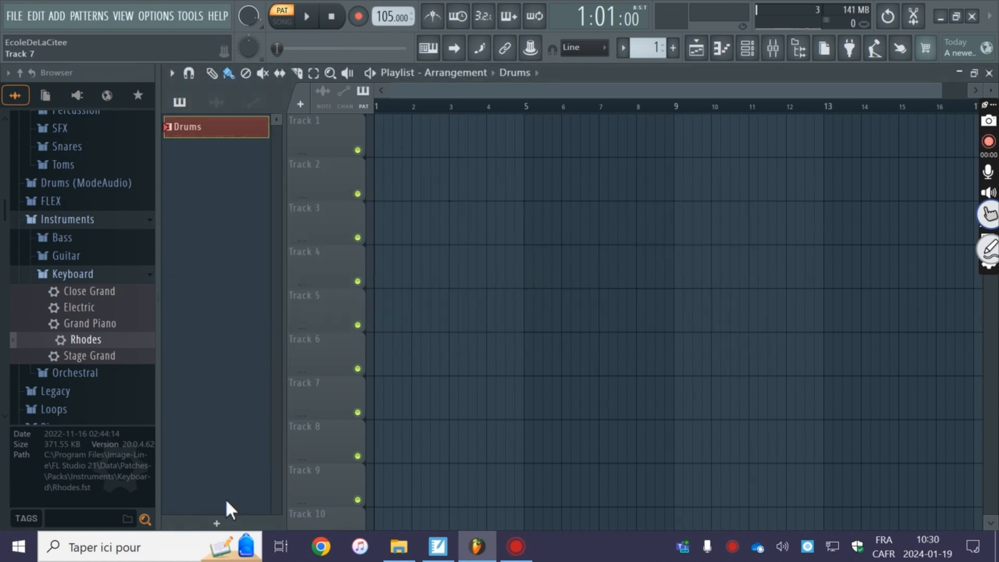
Step: Create a new pattern named Piano with a green color
left_click(217, 523)
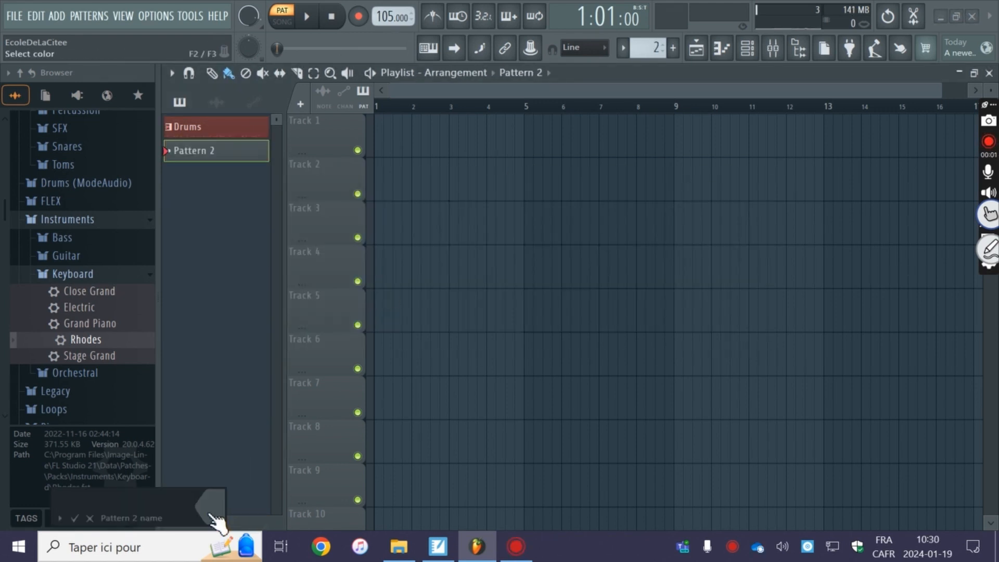
type("Piano")
left_click(211, 515)
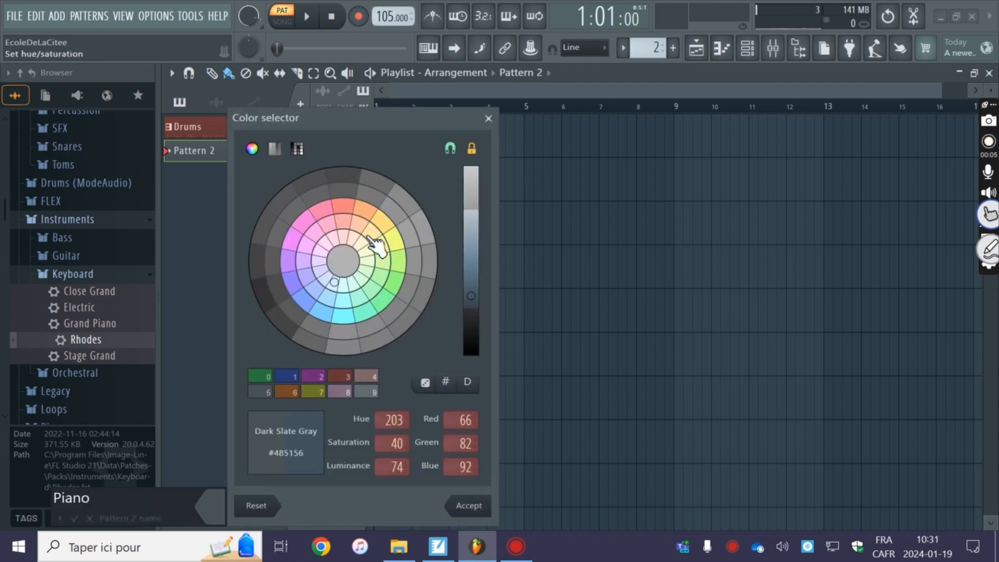
left_click(393, 282)
left_click(471, 505)
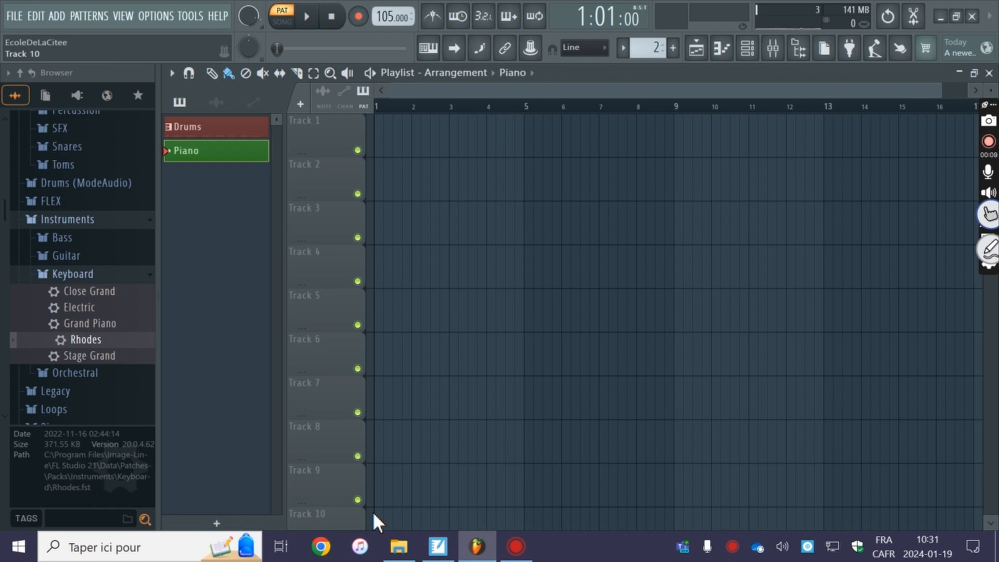
Step: Create a new pattern named Bass with a blue color
left_click(217, 524)
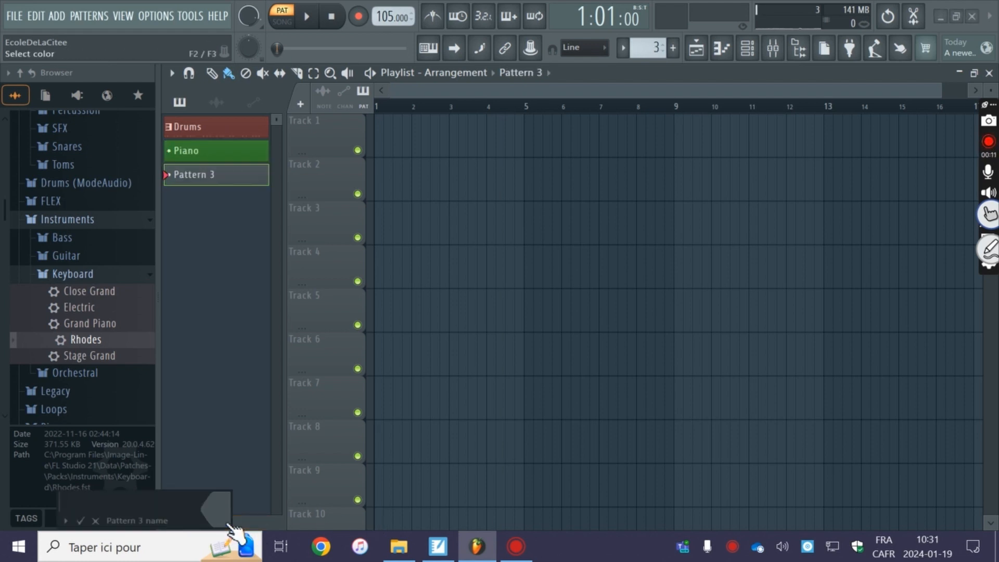
type("Bass")
left_click(224, 524)
left_click(313, 303)
key("Return")
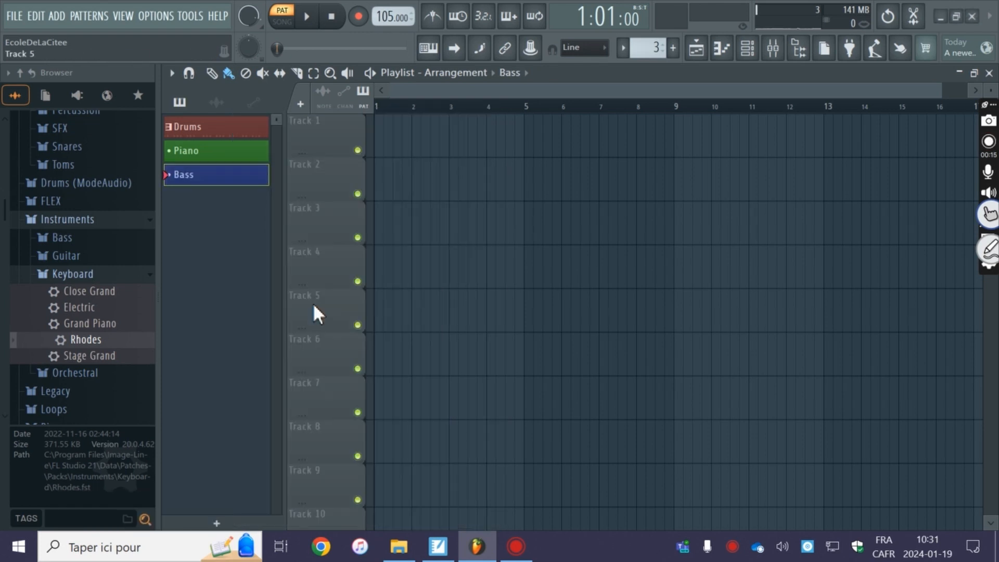
Step: Create a new pattern named Melo with a purple color
left_click(226, 521)
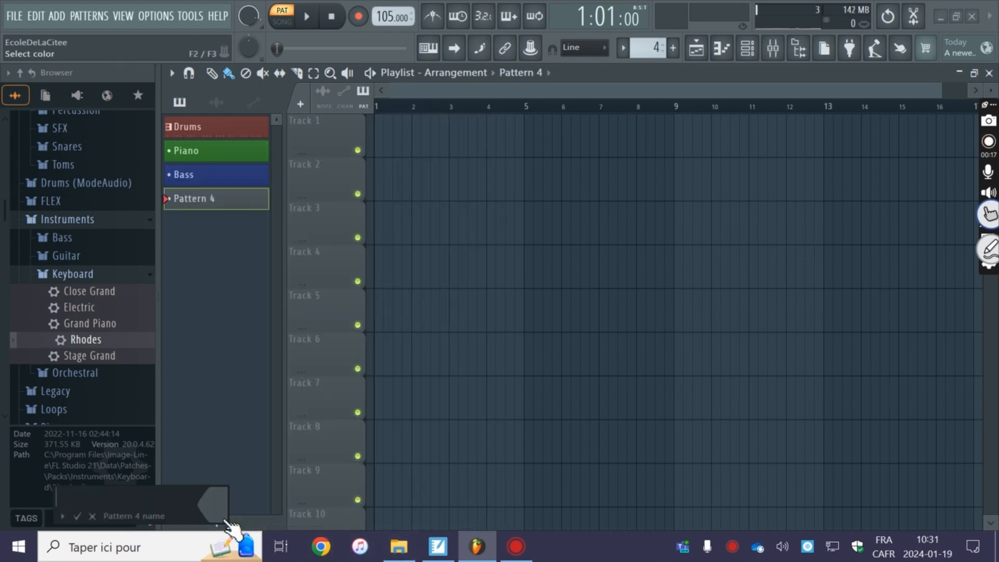
type("Melo")
left_click(218, 517)
left_click(293, 235)
key("Return")
key("Return")
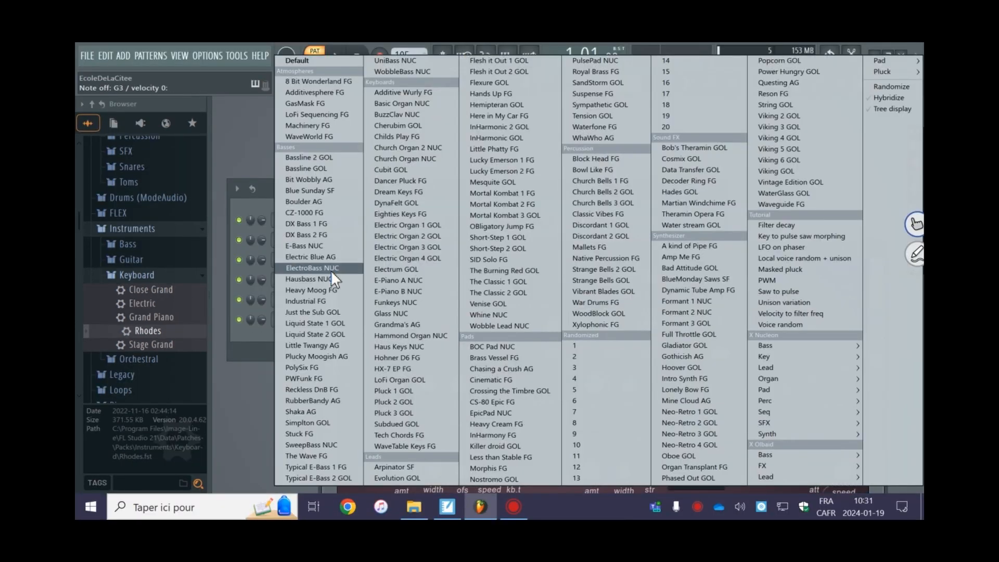
Step: Choose the ElectroBass NUC bass preset for the synth and start adding another channel to the rack
left_click(330, 269)
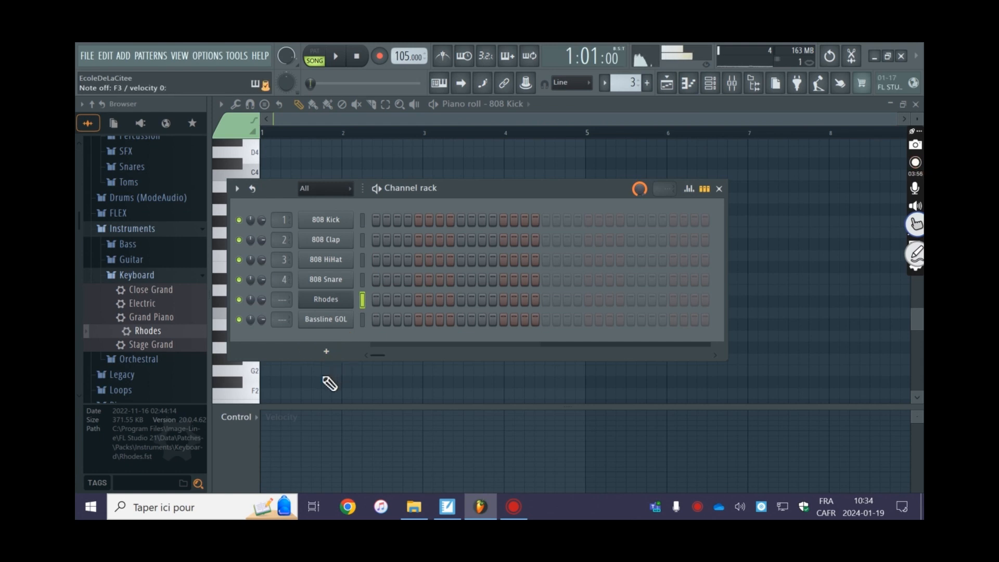
left_click(326, 351)
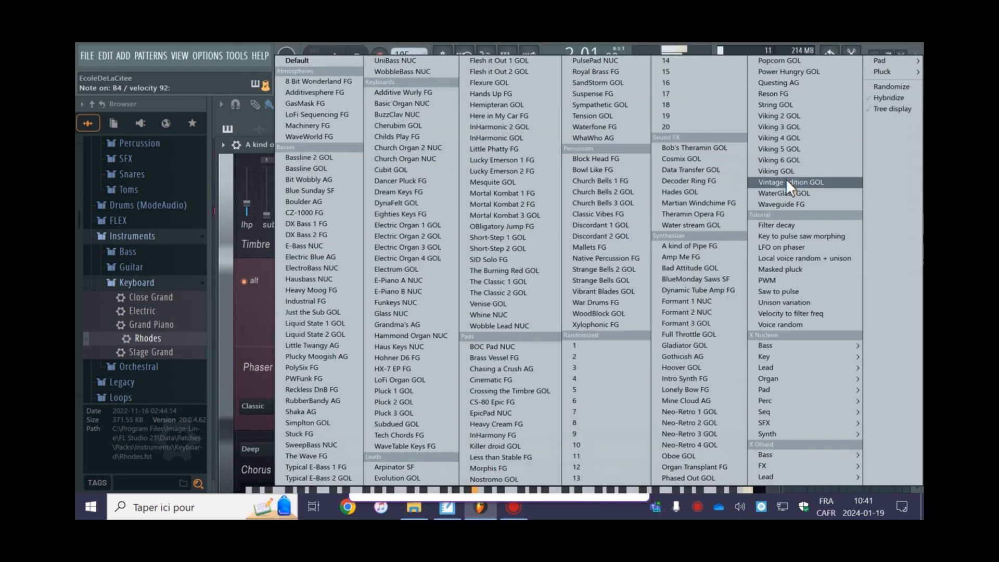
Step: Start playback of the recorded Electric Organ 1 GOL melody in the piano roll
mouse_move(804, 433)
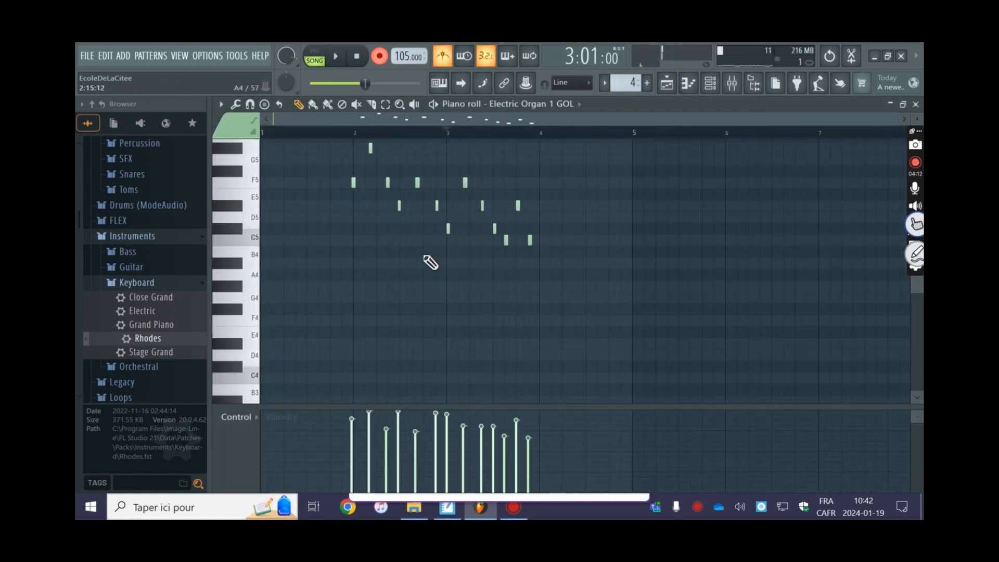
left_click(338, 56)
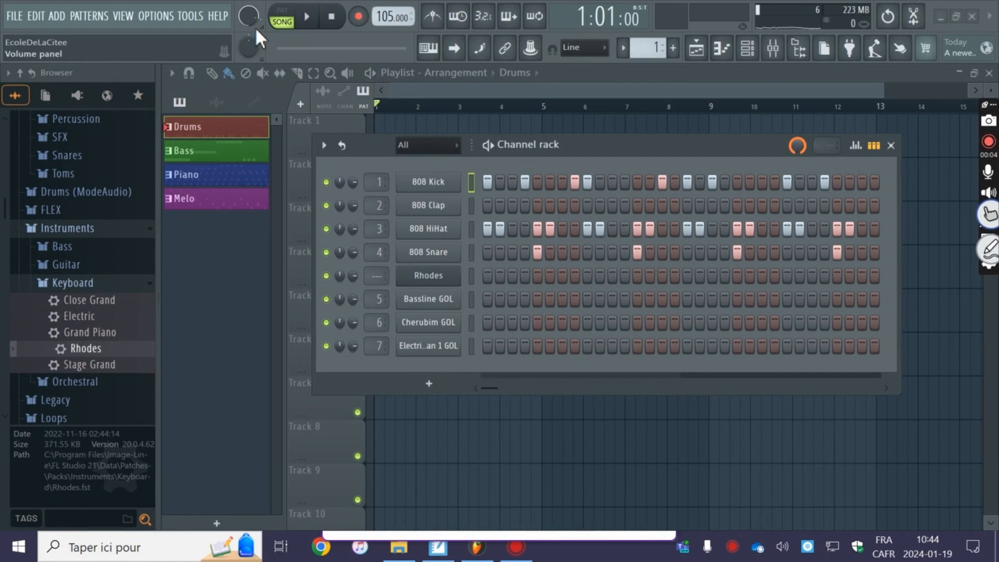
Step: Switch playback from song mode to pattern mode, listen to the Drums pattern, and stop it
left_click(307, 17)
left_click(329, 17)
key("l")
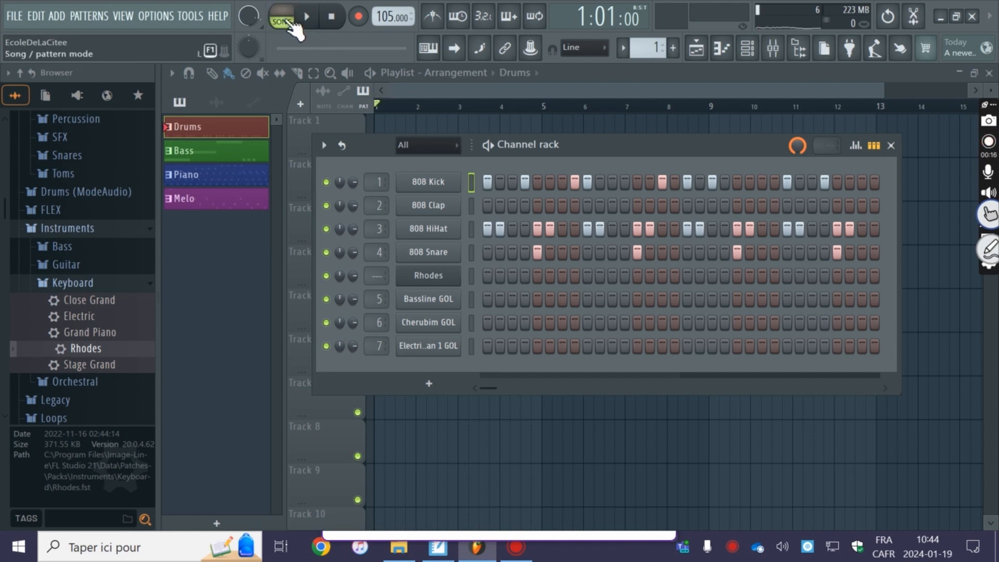
left_click(318, 23)
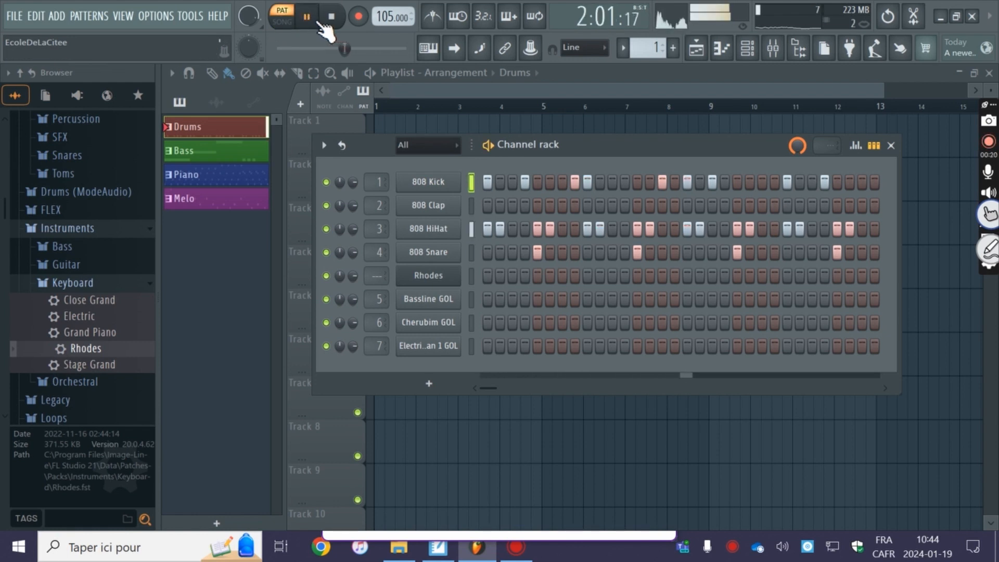
left_click(345, 31)
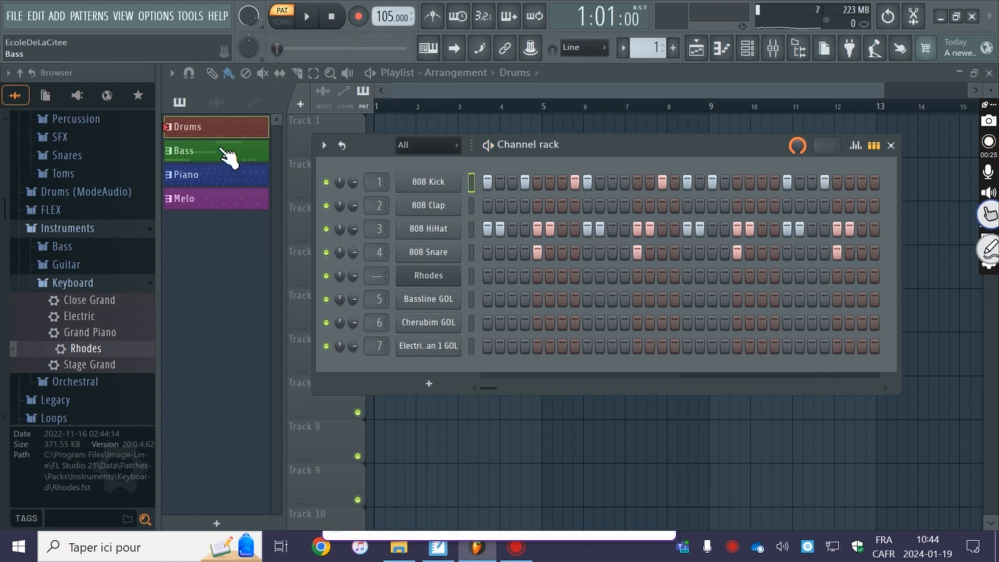
Step: Select the Bass pattern and play it back
left_click(197, 154)
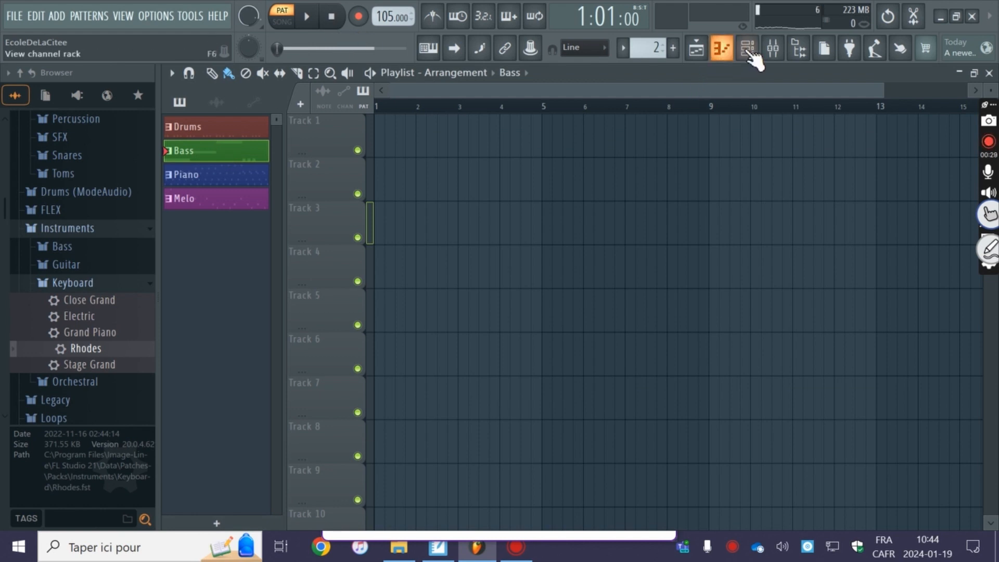
left_click(308, 17)
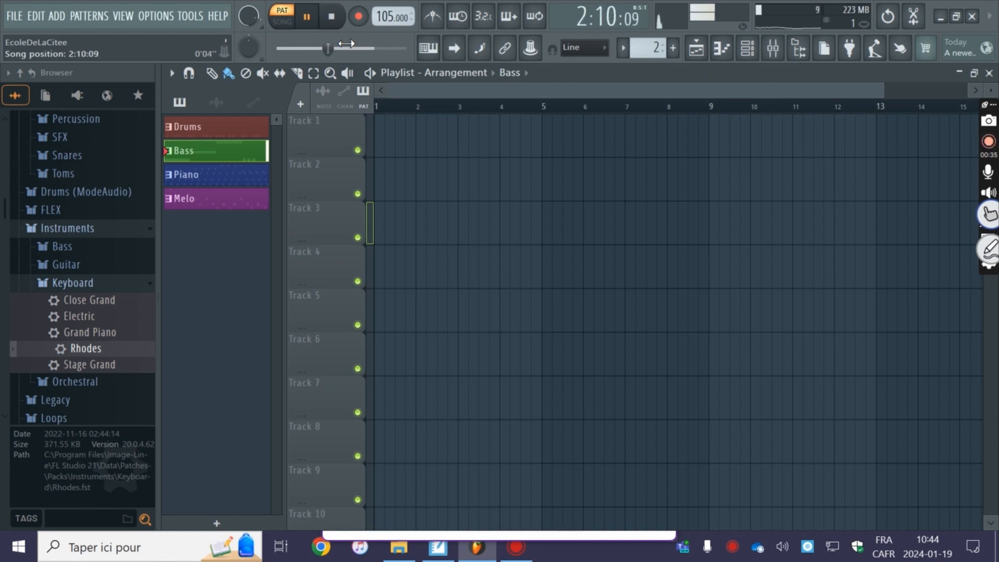
Step: Stop the Bass playback and look through the Piano, Melo and Bass patterns in the channel rack
left_click(338, 19)
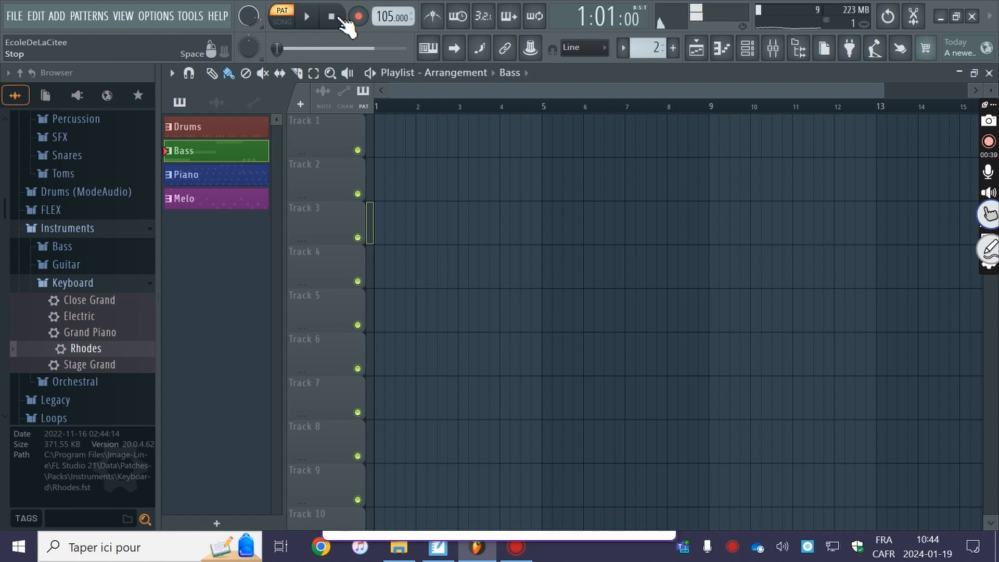
left_click(747, 49)
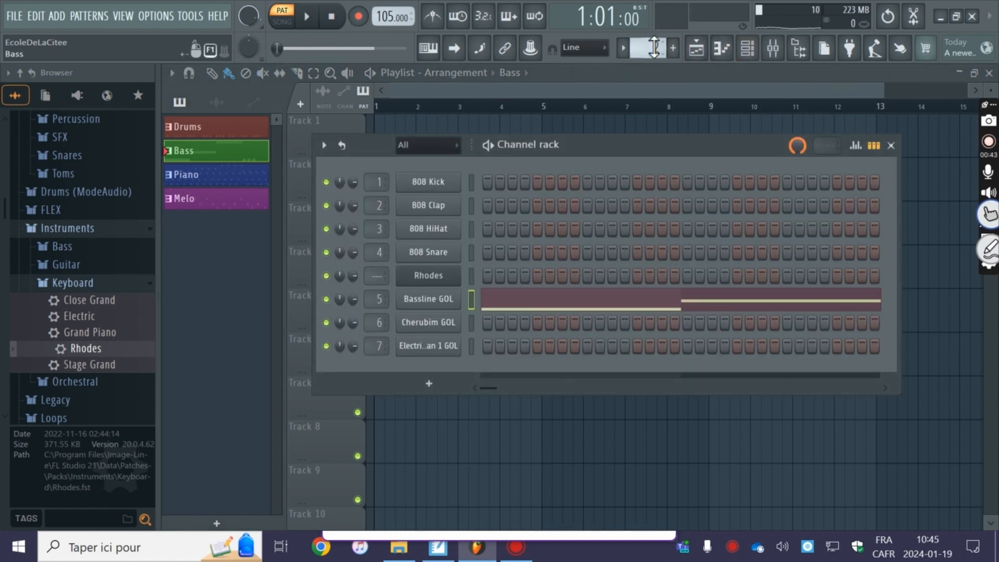
left_click(216, 174)
left_click(216, 198)
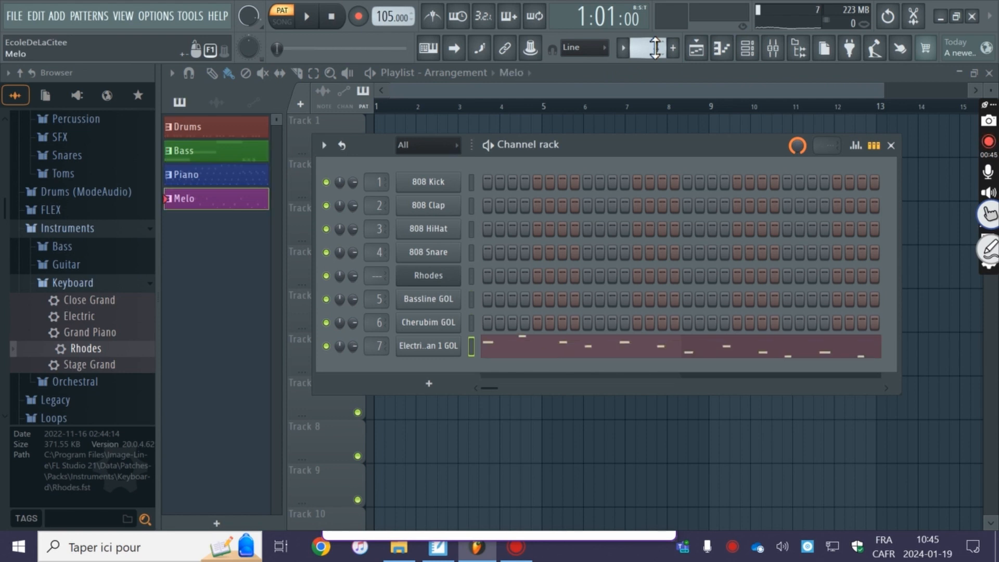
left_click(216, 150)
Step: Select the Piano pattern, play it back and stop it
left_click(216, 175)
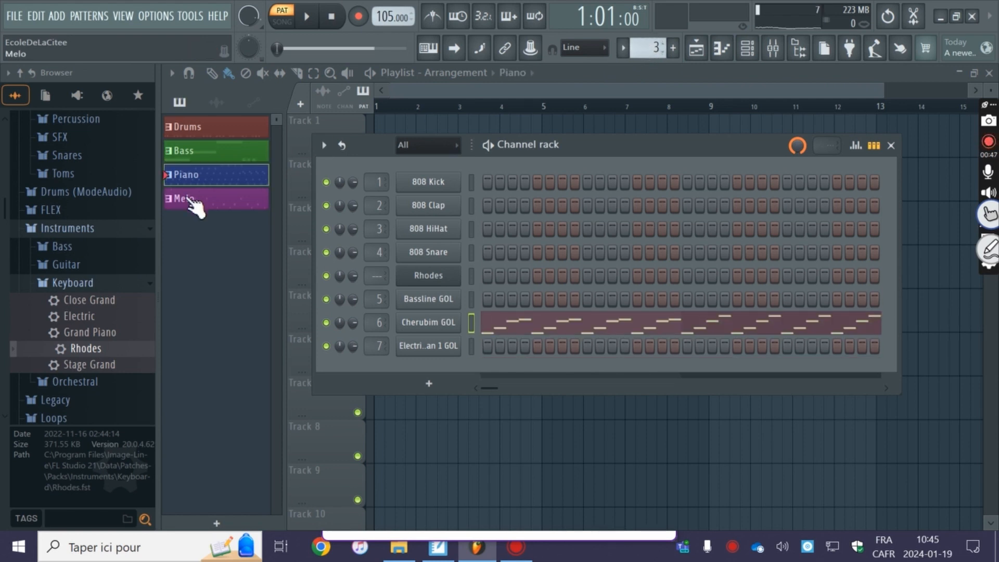
key("space")
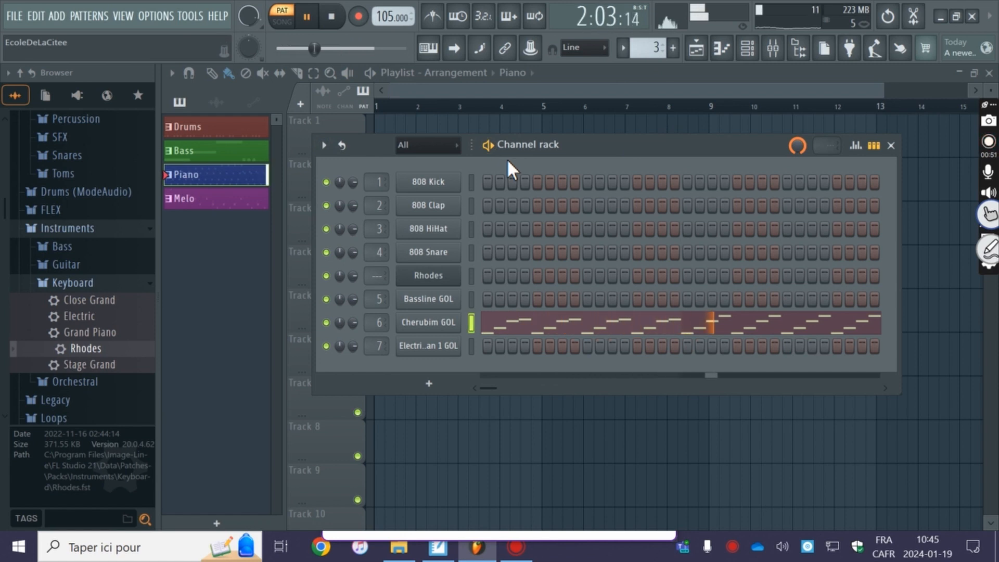
left_click(332, 17)
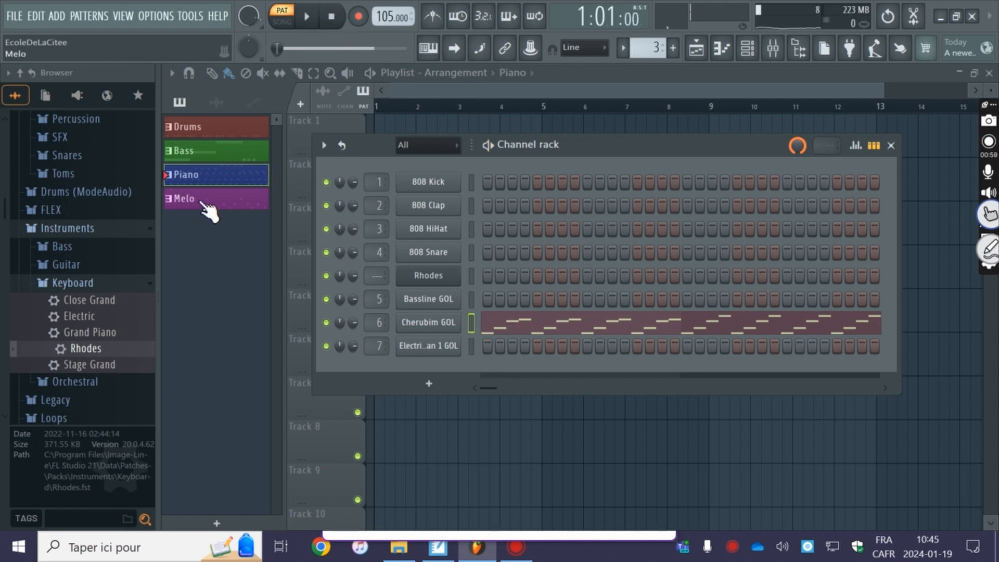
Step: Select the Melo pattern, listen to it with the channel rack shown, then stop it and close the channel rack
left_click(231, 202)
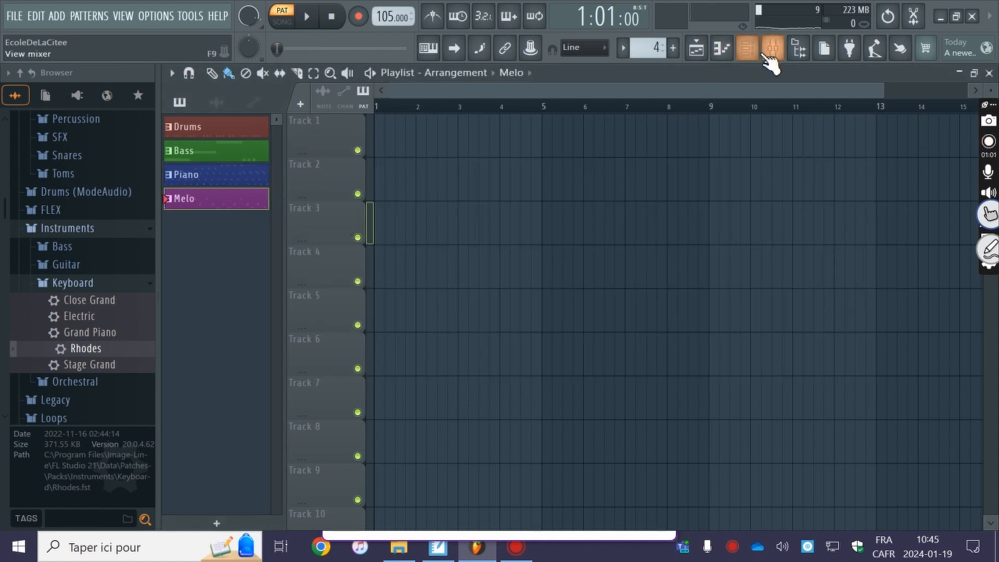
left_click(307, 17)
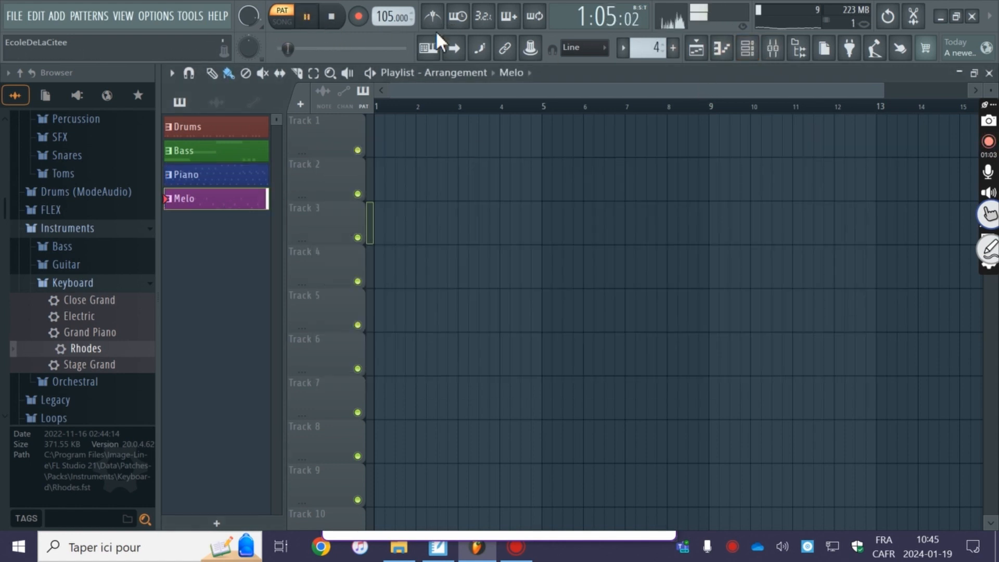
left_click(751, 51)
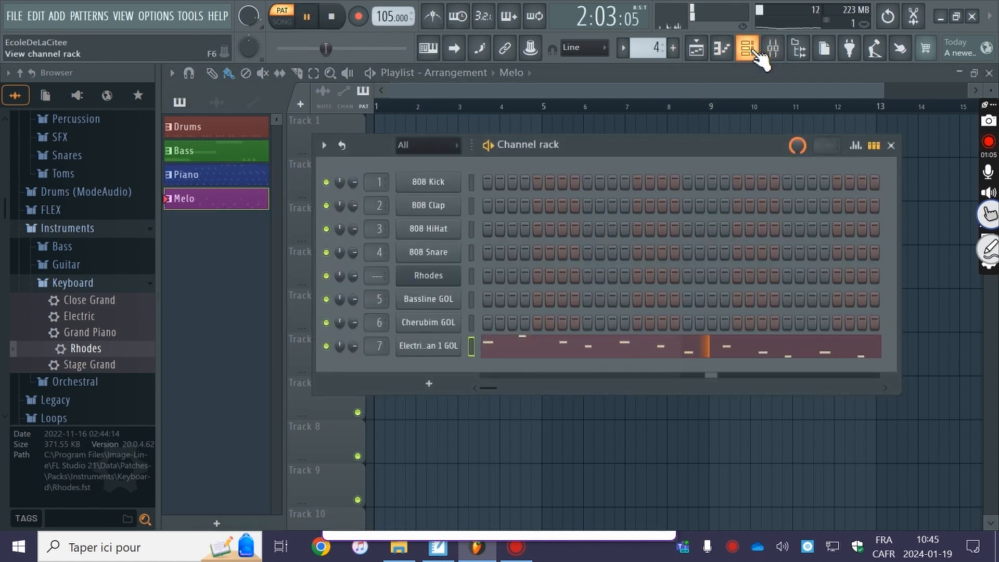
left_click(331, 17)
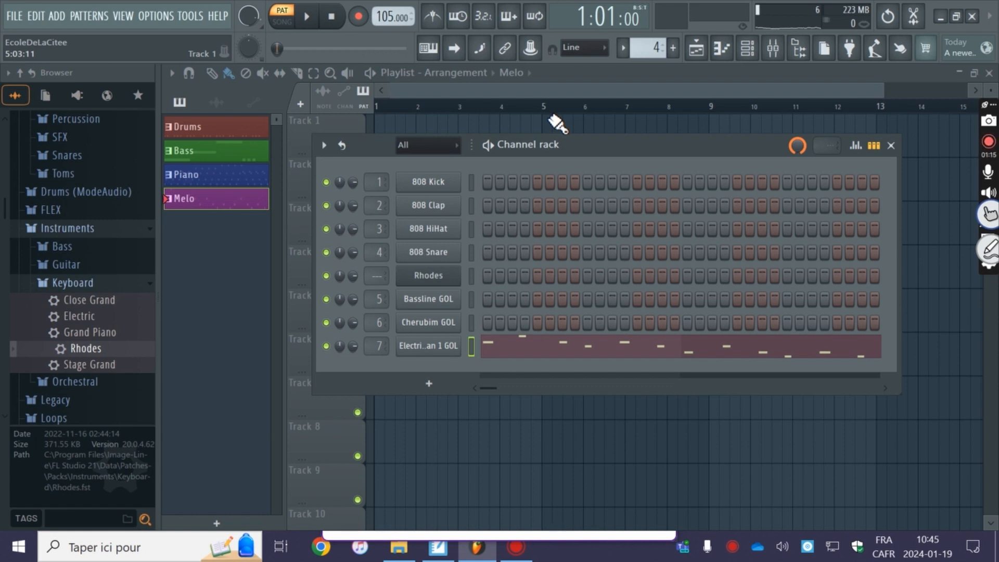
left_click(891, 145)
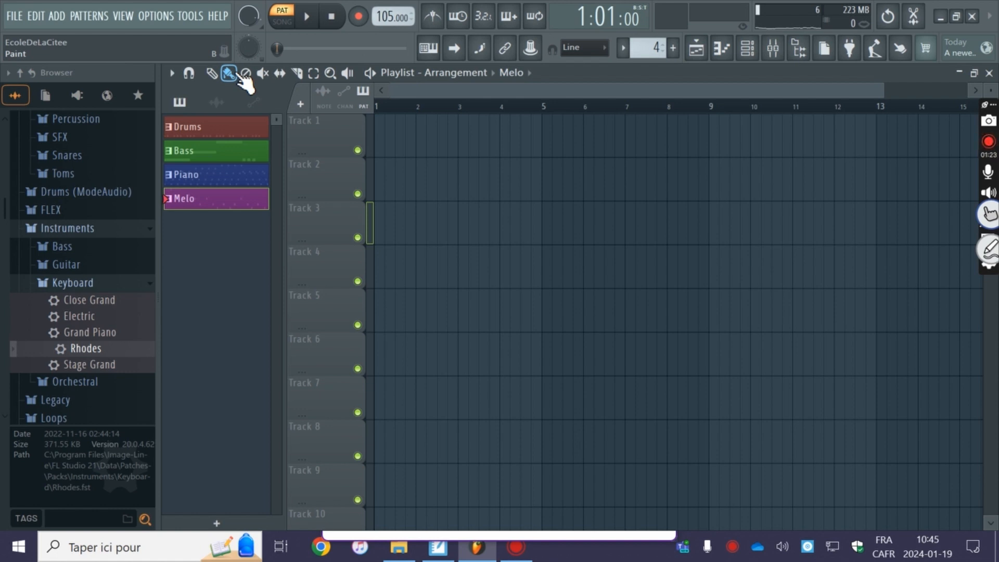
Step: Paint Drums clips back to back on Track 1 of the playlist from bar 1 up to bar 13
left_click(219, 133)
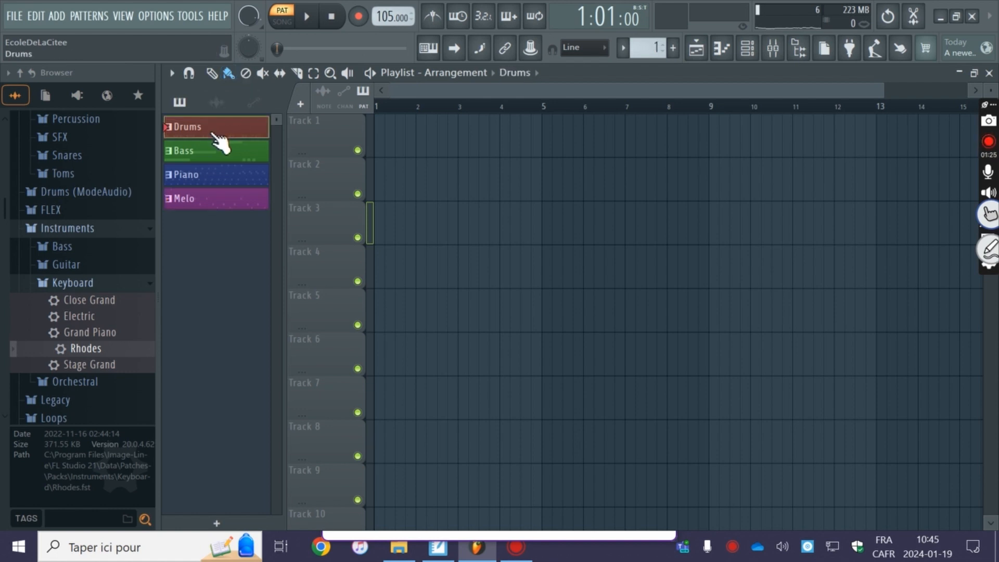
left_click(388, 133)
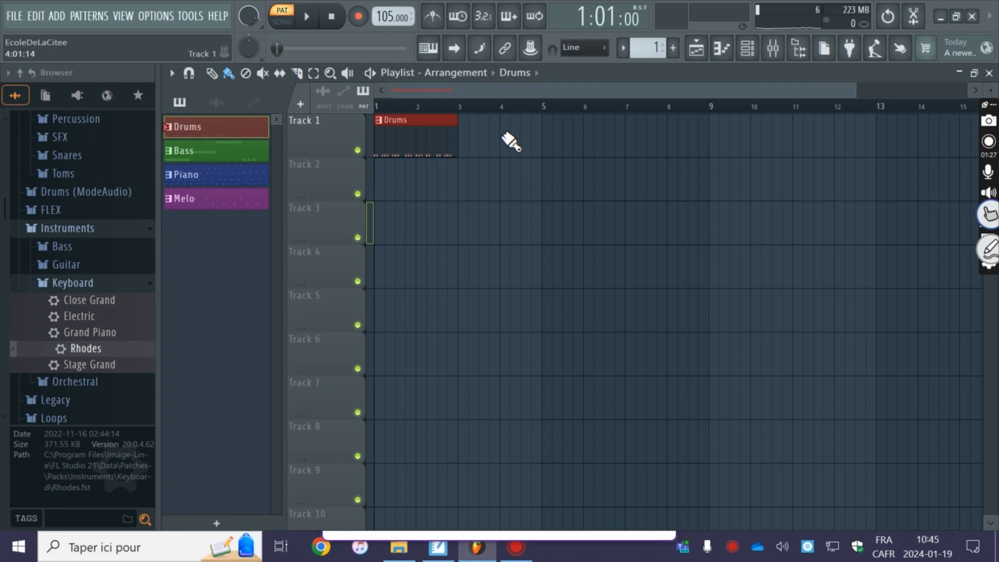
left_click(488, 130)
right_click(473, 130)
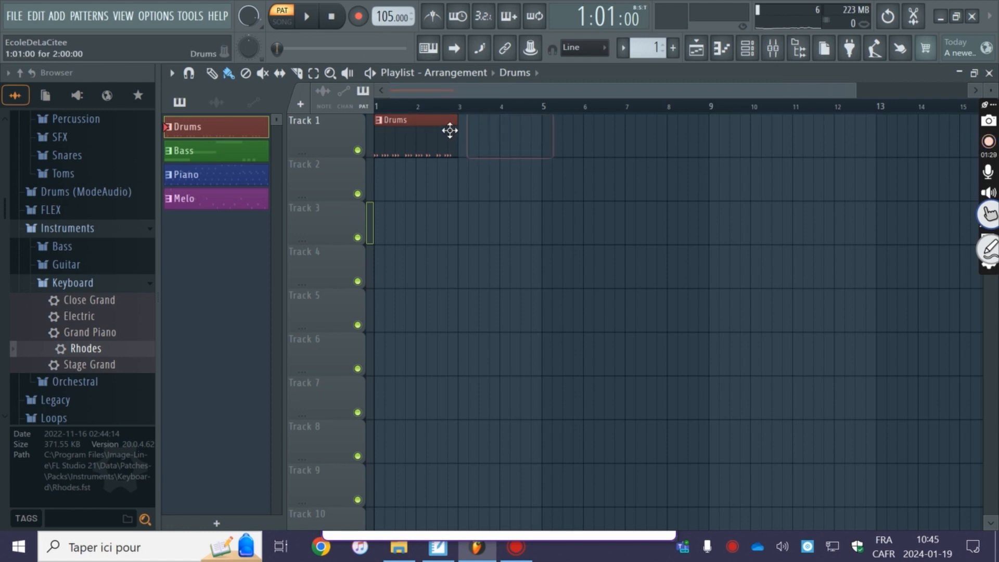
mouse_move(468, 138)
left_mouse_down()
mouse_move(561, 149)
mouse_move(847, 134)
left_mouse_up()
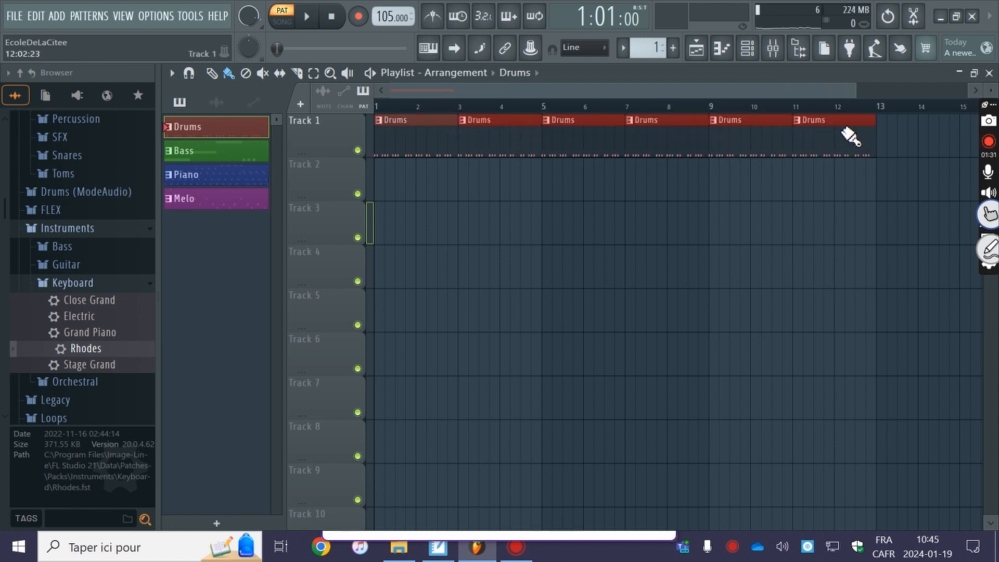
Step: Paint two consecutive Bass clips on Track 2 from bar 3 up to bar 11
left_click(211, 152)
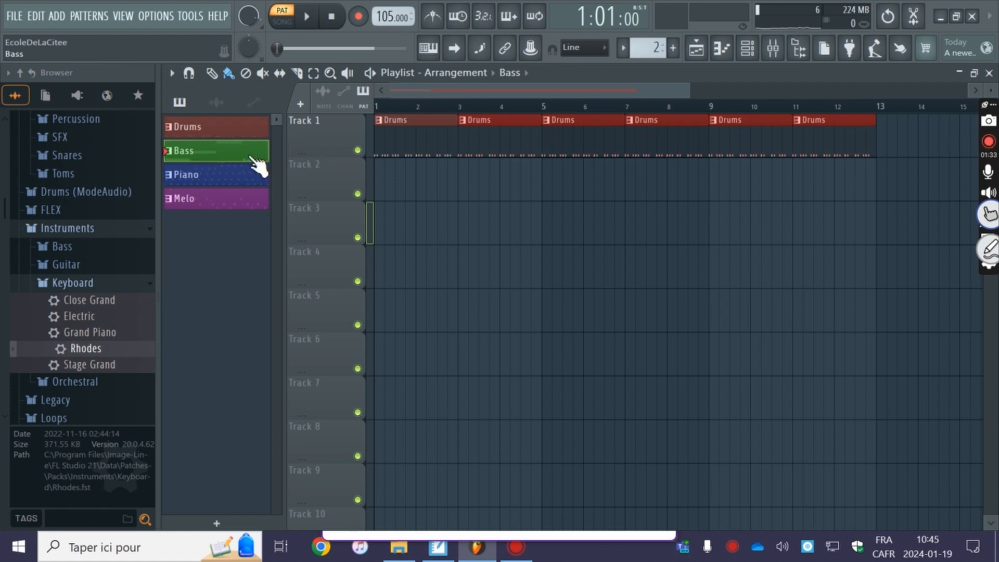
left_click(469, 179)
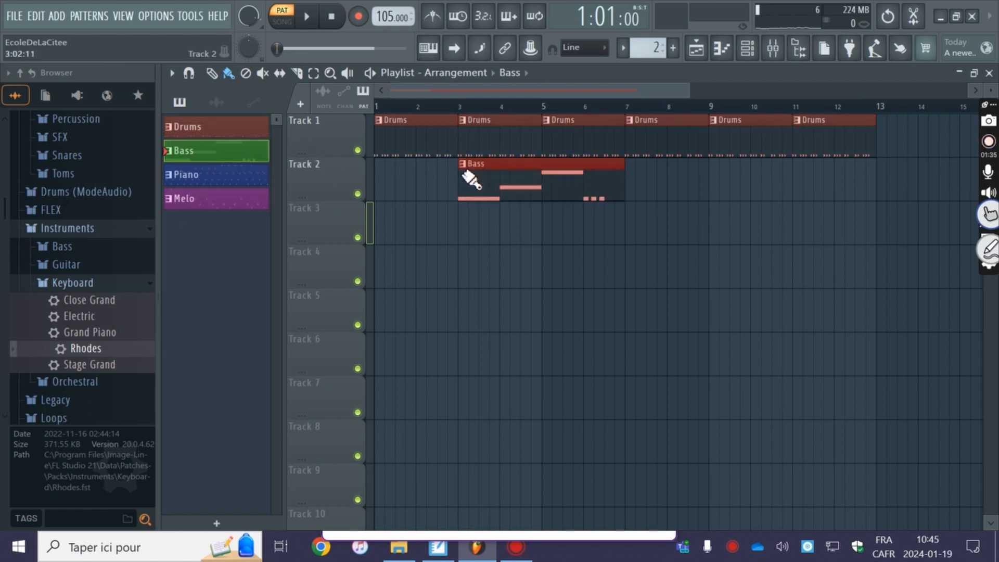
left_click_drag(501, 186, 655, 194)
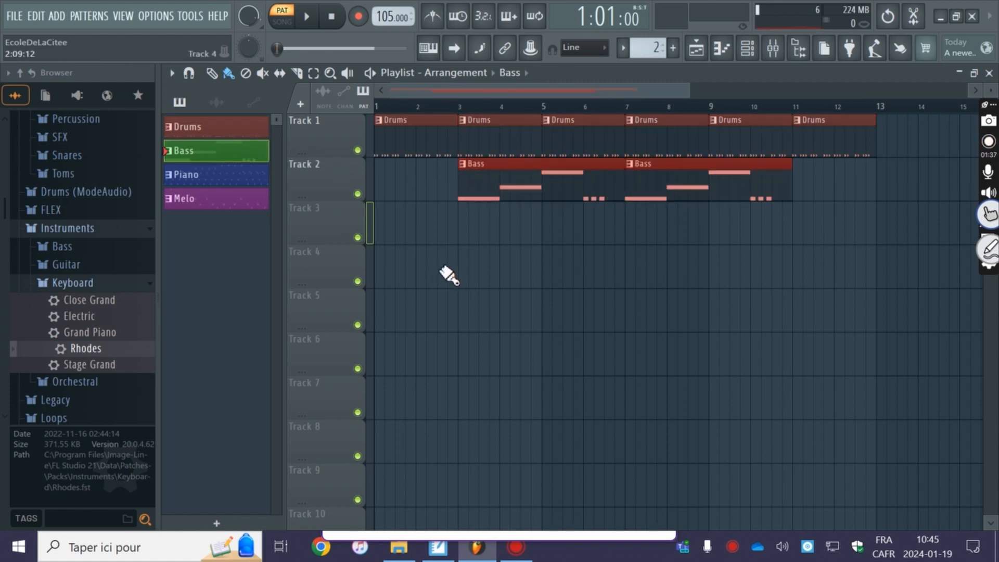
Step: Place a Melo clip at bar 1 on Track 3
left_click(219, 200)
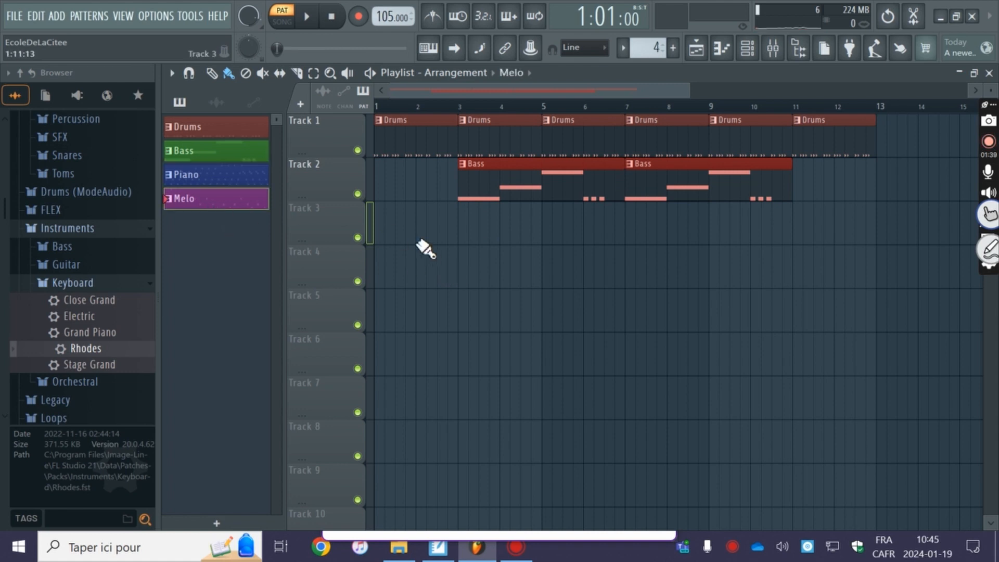
left_click(384, 225)
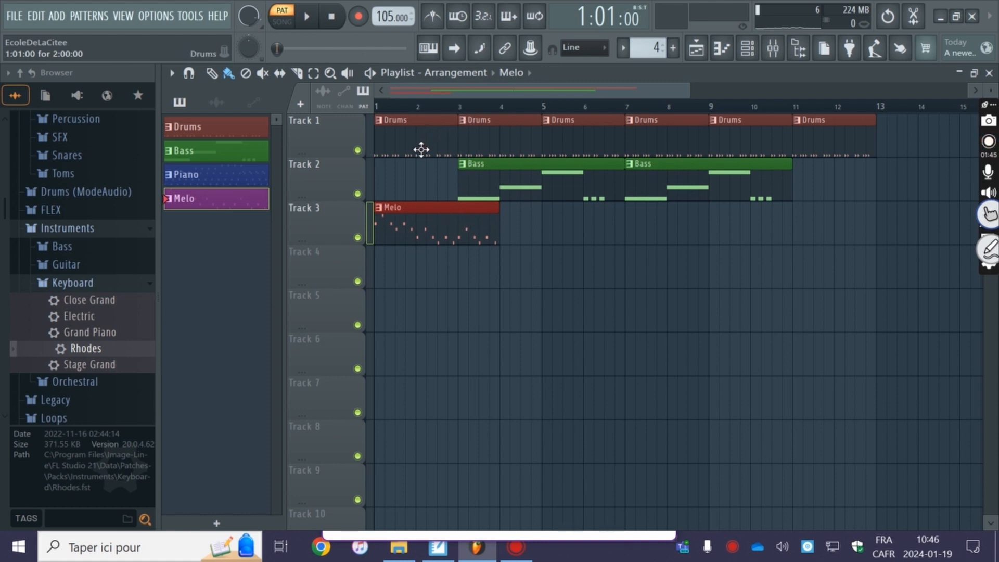
Step: Delete the Drums clip at bar 3 on Track 1 and paint it back in the same place
left_click(480, 136)
right_click(494, 138)
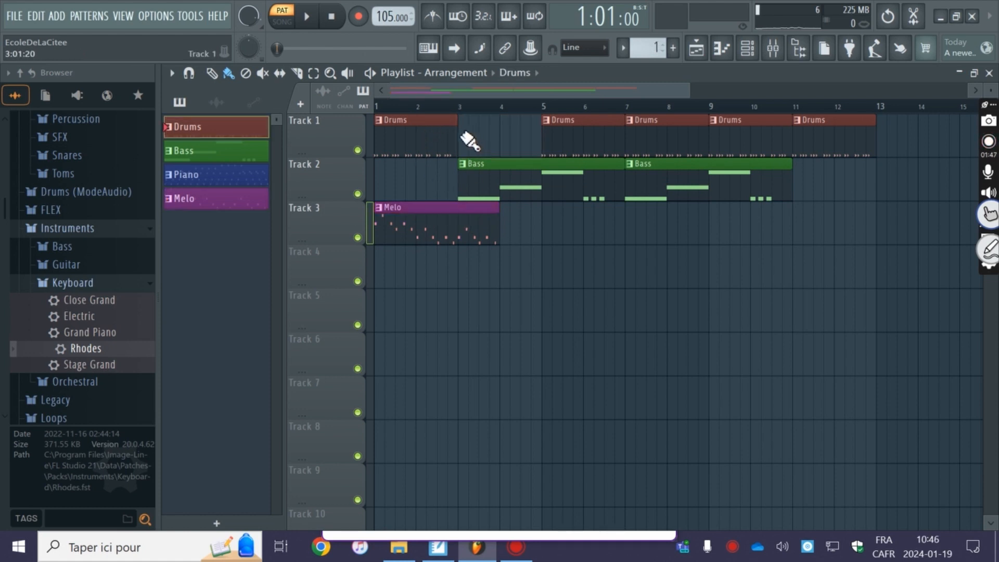
left_click(475, 138)
Step: Shorten the Melo clip on Track 3 to two bars so it ends at bar 3
left_click(448, 236)
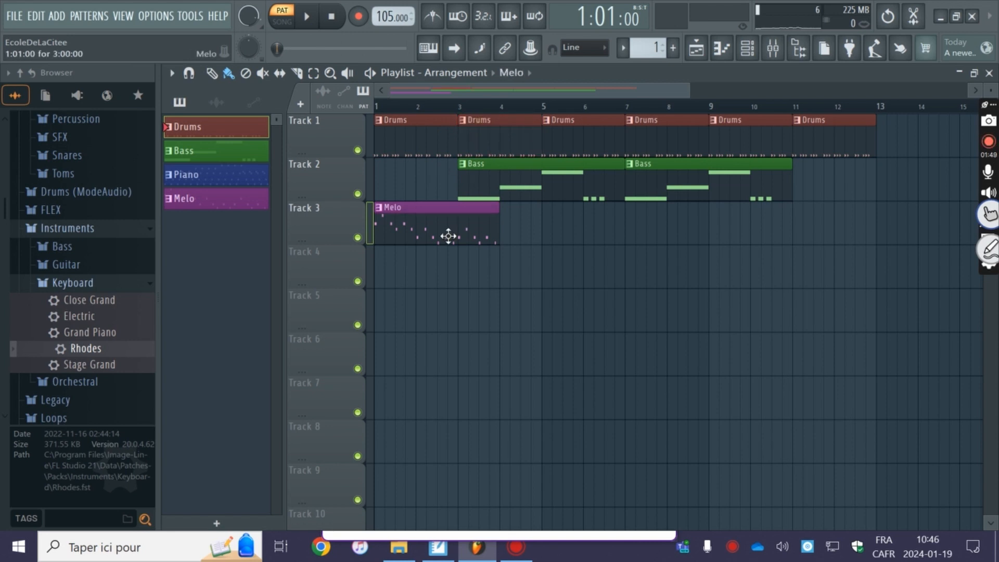
left_click_drag(498, 217, 460, 218)
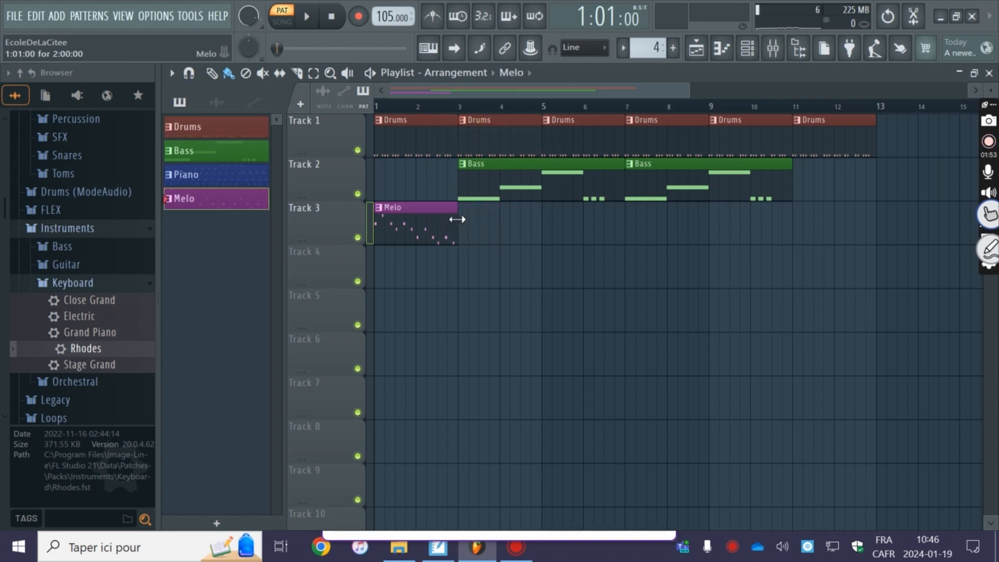
mouse_move(456, 219)
left_mouse_down()
mouse_move(520, 222)
mouse_move(460, 223)
left_mouse_up()
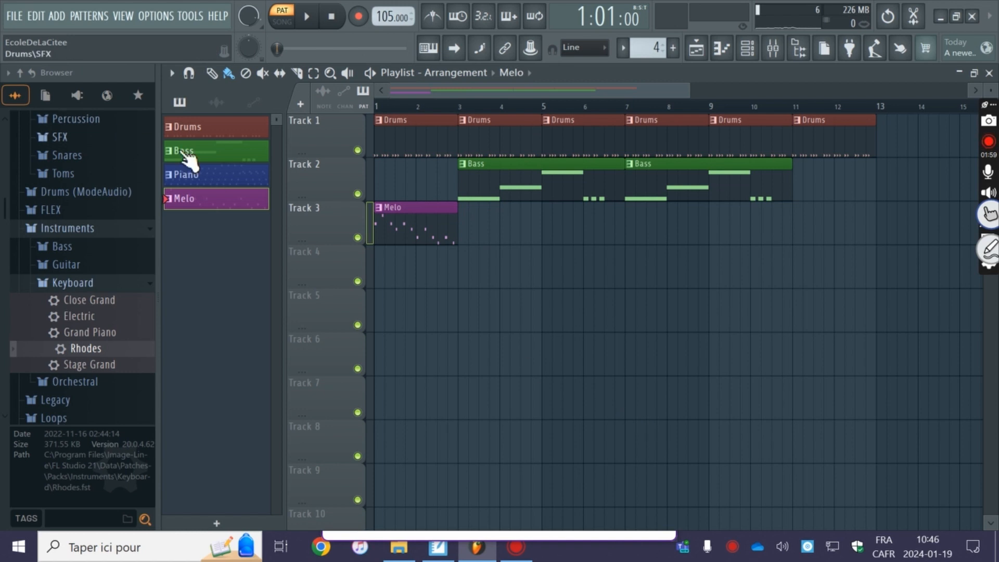
Step: Place a Piano clip at bar 3 on Track 4
left_click(226, 182)
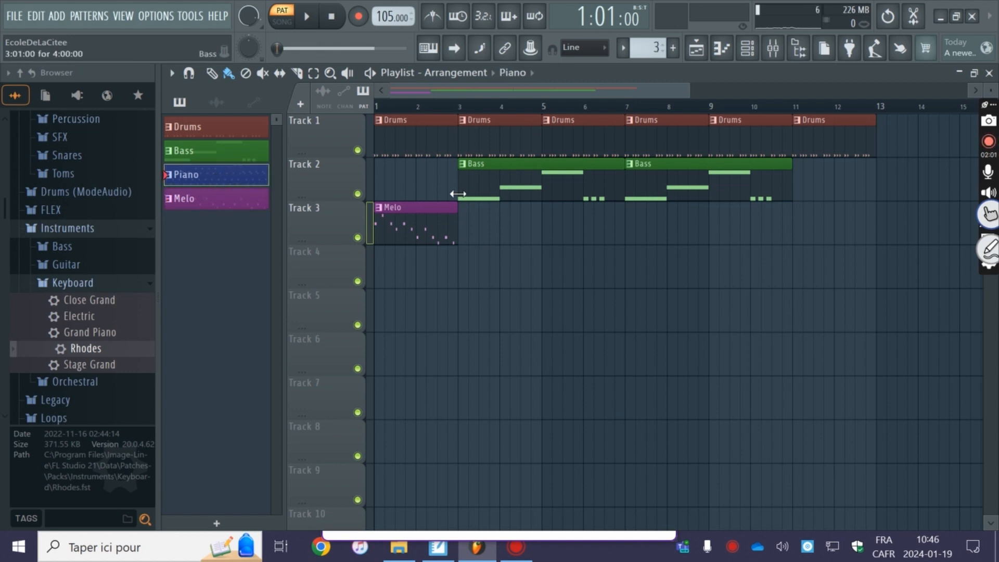
left_click(470, 260)
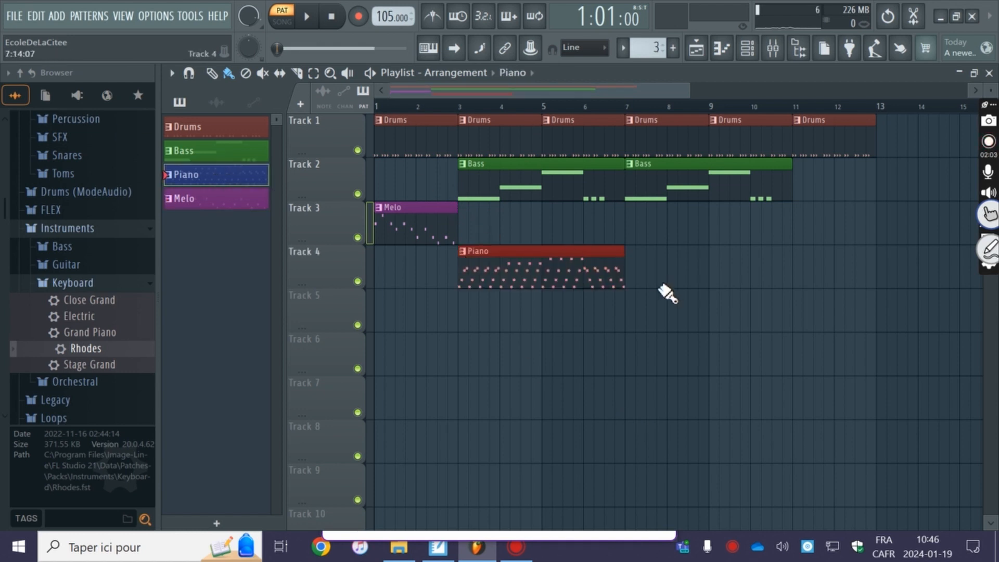
left_click(203, 200)
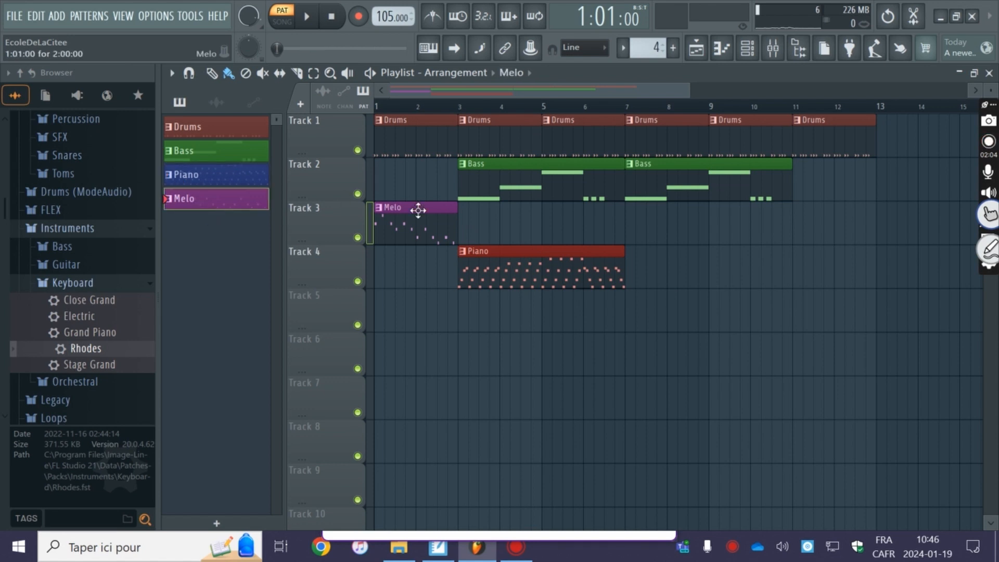
left_click(552, 228)
right_click(660, 222)
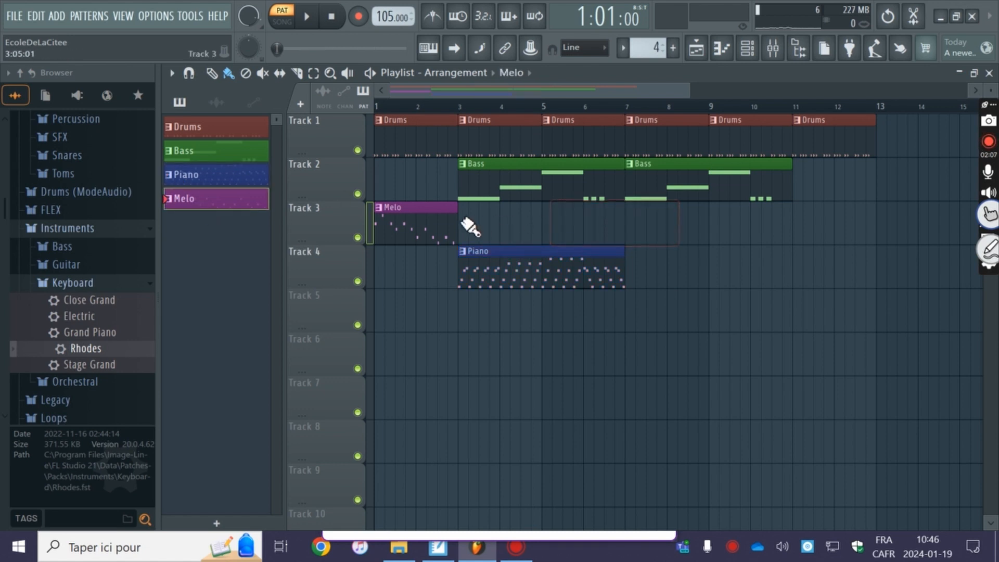
Step: Paint consecutive two-bar Melo clips on Track 3 from bar 5 up to bar 11, matching the shortened Melo clip
double_click(416, 225)
left_click(697, 50)
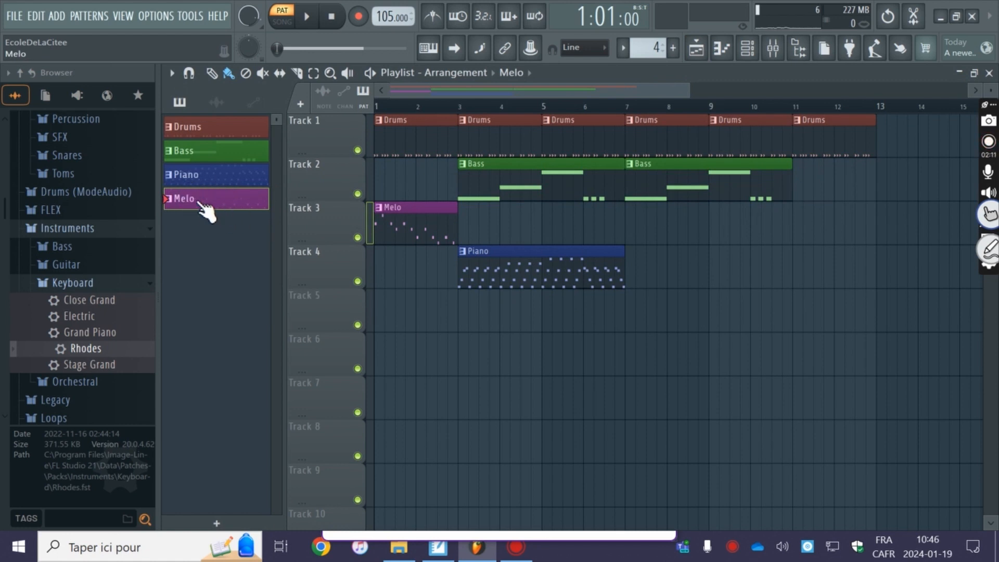
left_click(544, 220)
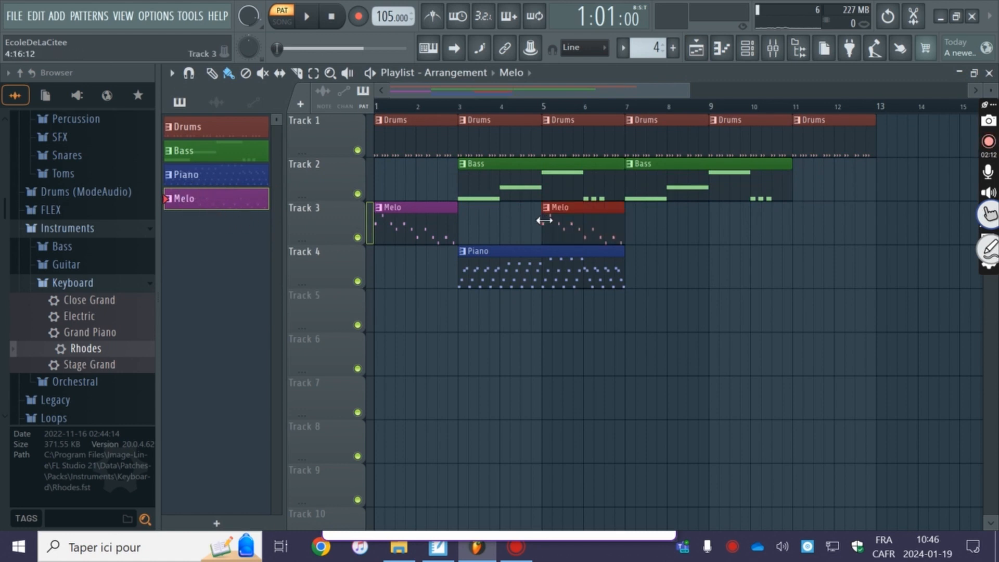
right_click(622, 227)
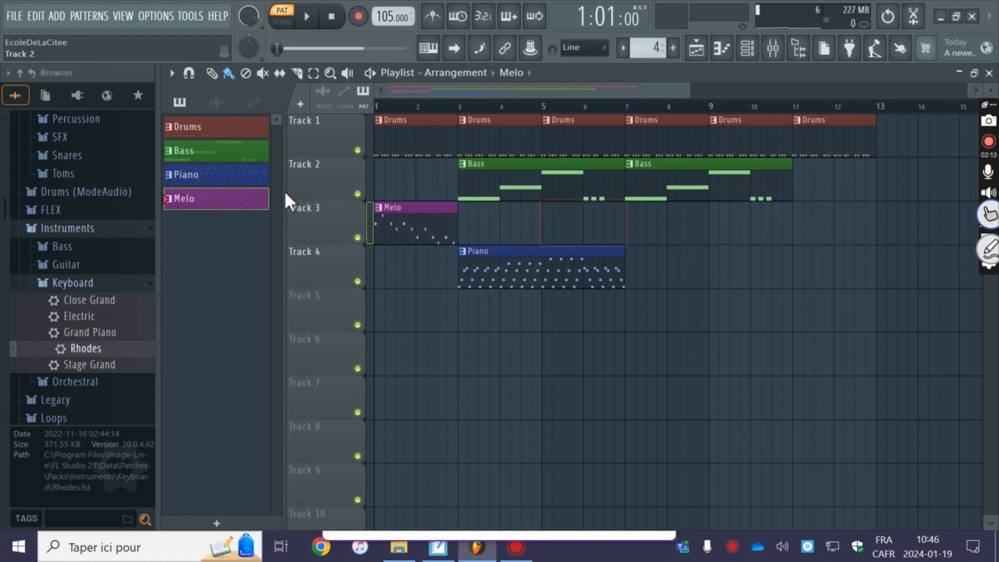
left_click(553, 227)
right_click(618, 218)
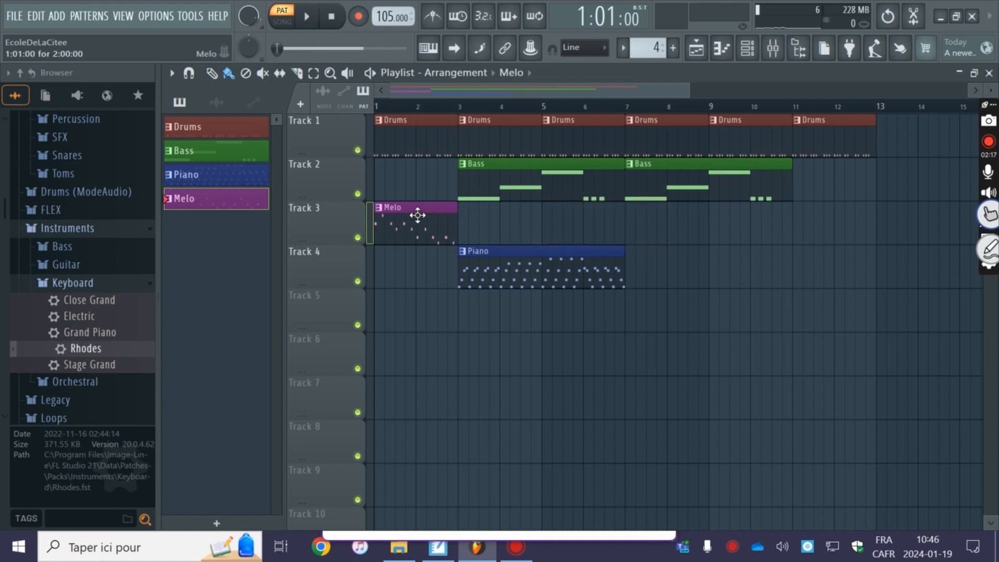
left_click_drag(554, 224, 718, 227)
Step: Add a second Piano clip at bar 7 on Track 4 and delete the Drums clip at bar 11 on Track 1
left_click(622, 270)
left_click(645, 275)
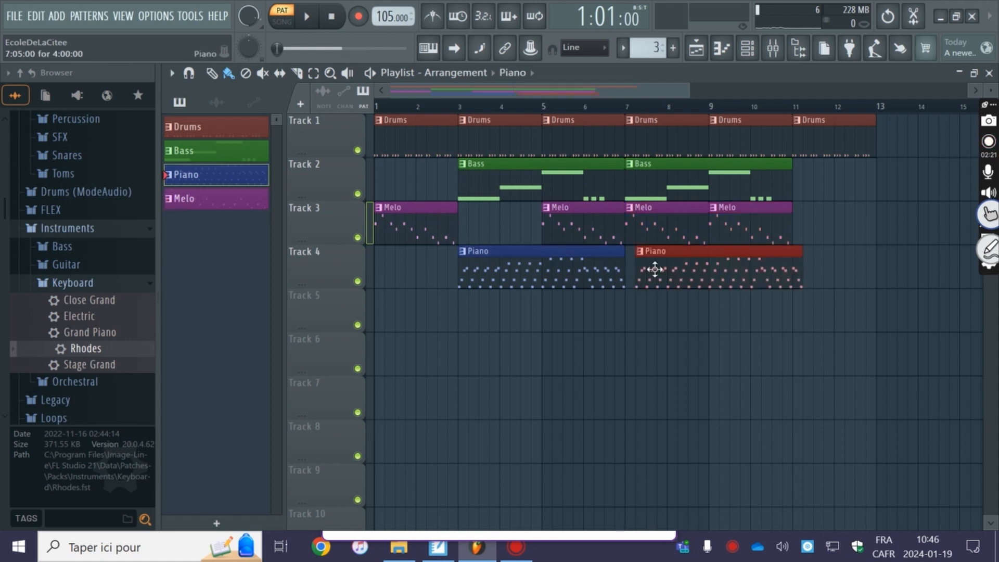
right_click(828, 141)
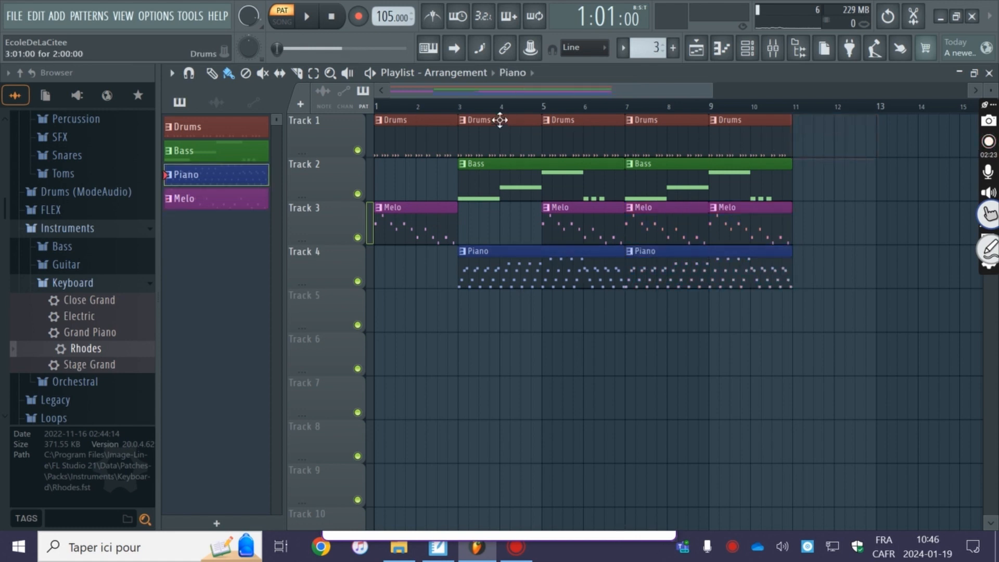
Step: Switch to song mode and play the arrangement from bar 1
left_click(378, 105)
left_click(304, 16)
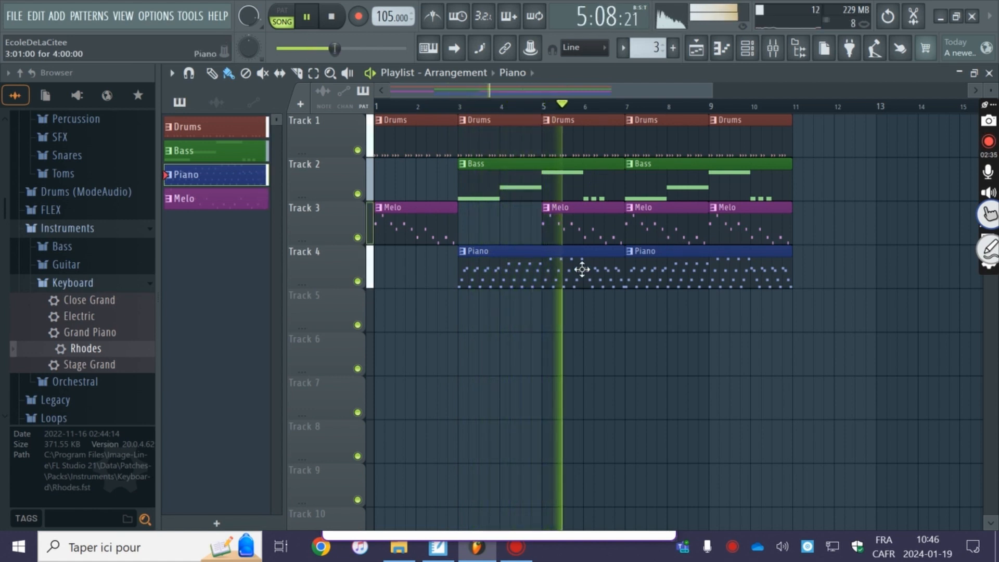
Step: Delete the Melo clip at bar 7 and trim the final Bass and Piano clips to bar 10 and the final Drums clip to mid-bar 10
right_click(661, 229)
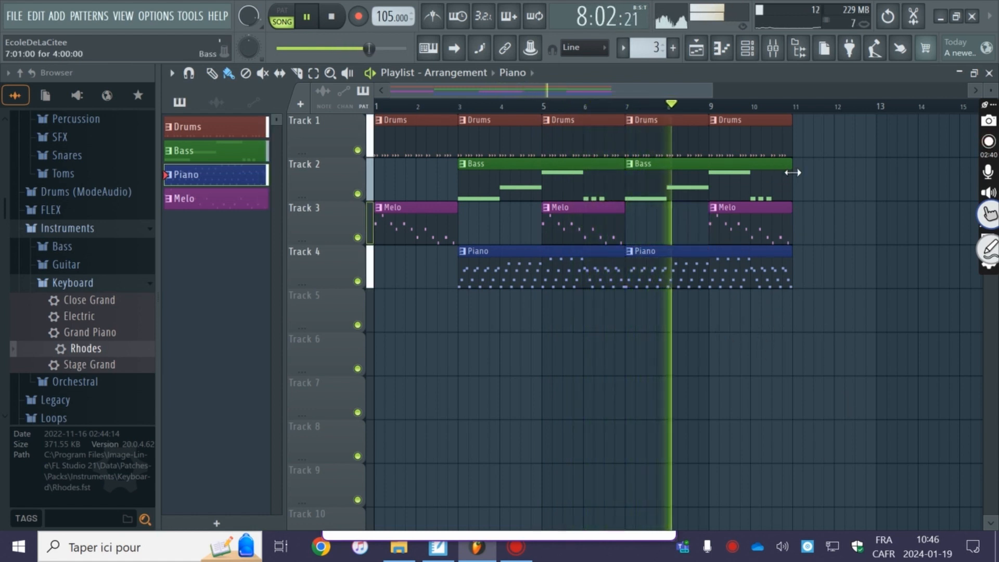
left_click_drag(791, 163, 750, 163)
left_click_drag(788, 258, 750, 258)
left_click_drag(790, 138, 769, 138)
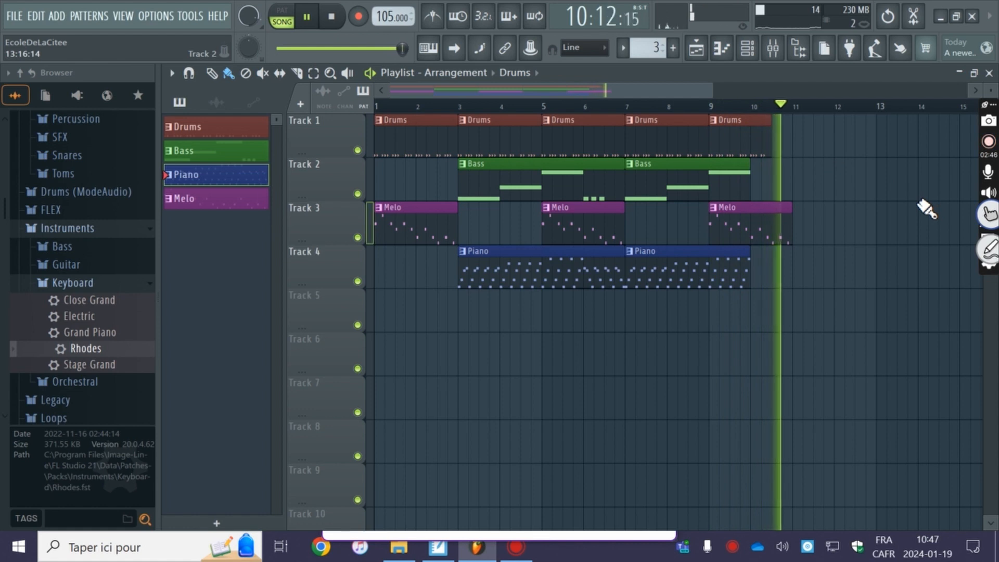
left_click(343, 24)
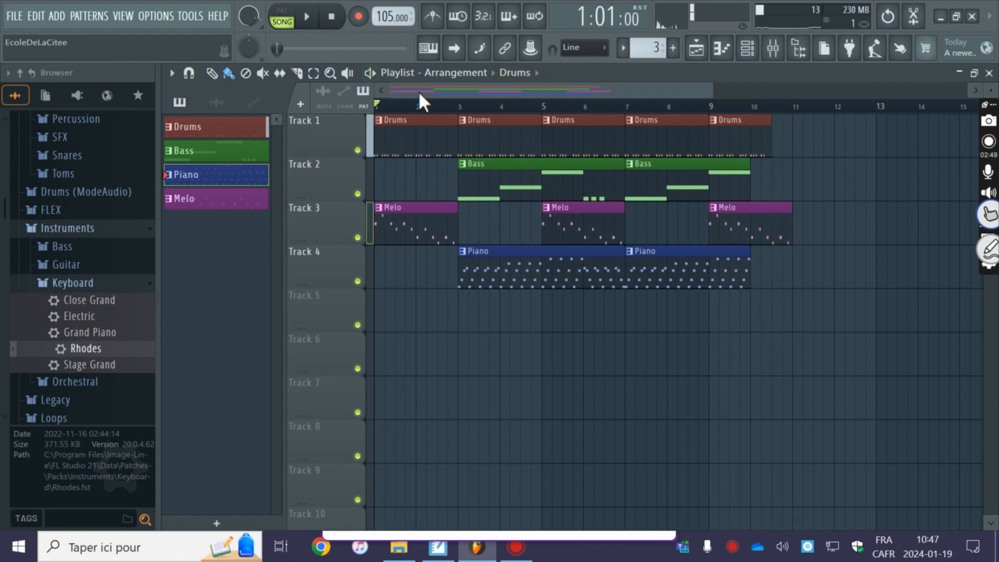
Step: Add a Melo clip at bar 11 on Track 3 and shorten it to two steps so only its first note remains
left_click(397, 239)
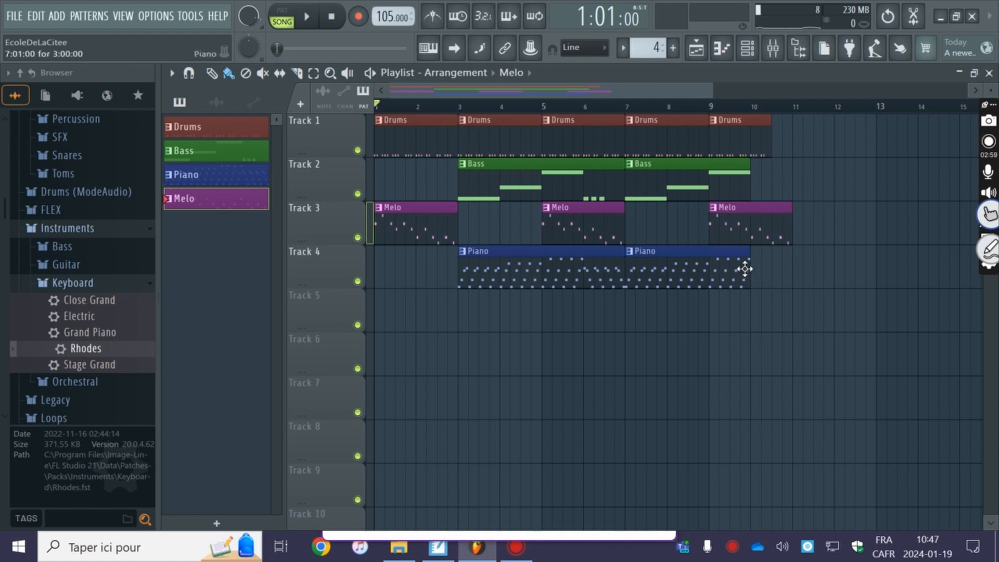
scroll(754, 232, "up", 2)
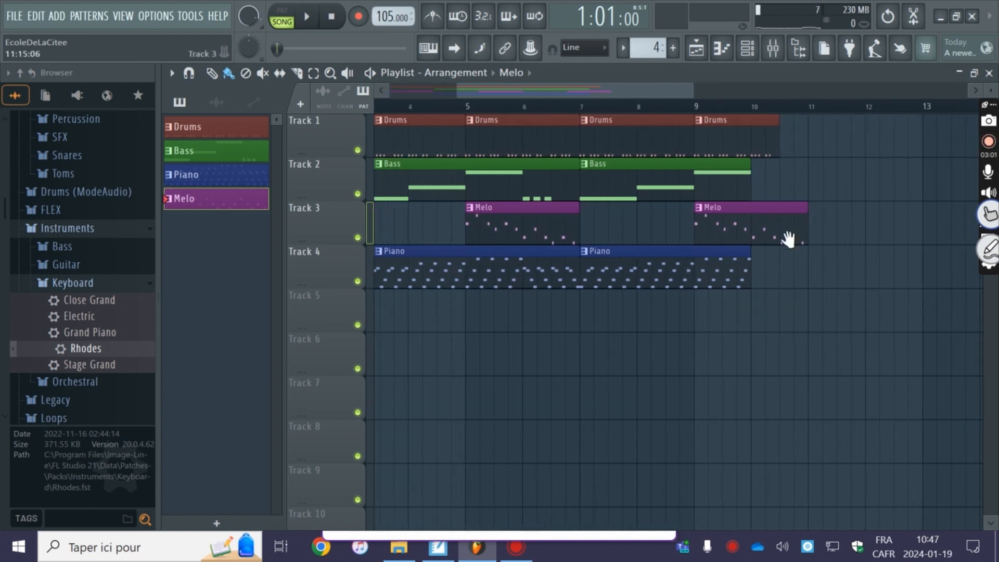
scroll(788, 240, "right", 2)
left_click(708, 229)
left_click_drag(811, 228, 708, 242)
scroll(734, 231, "up", 3)
scroll(738, 234, "up", 2)
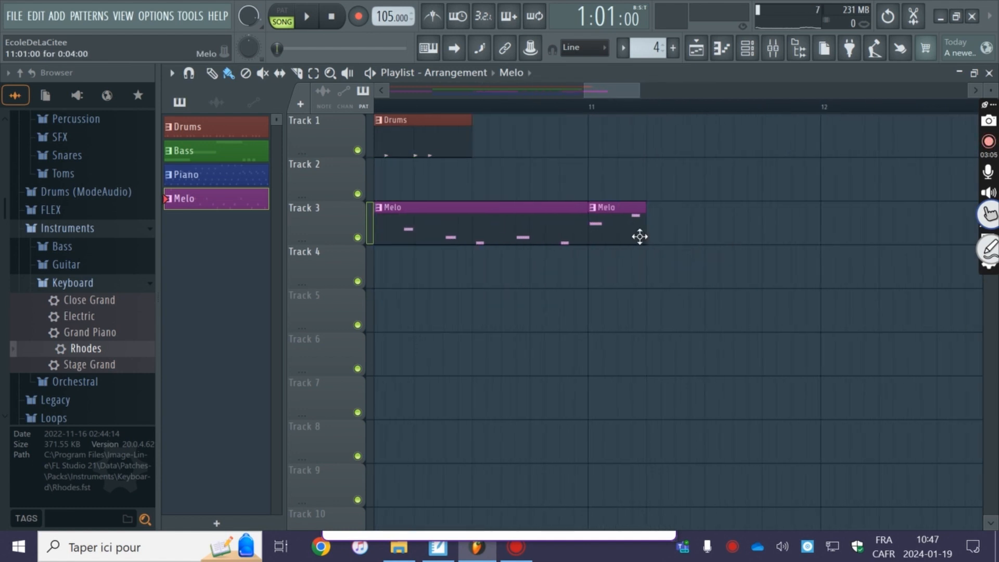
left_click_drag(640, 232, 617, 237)
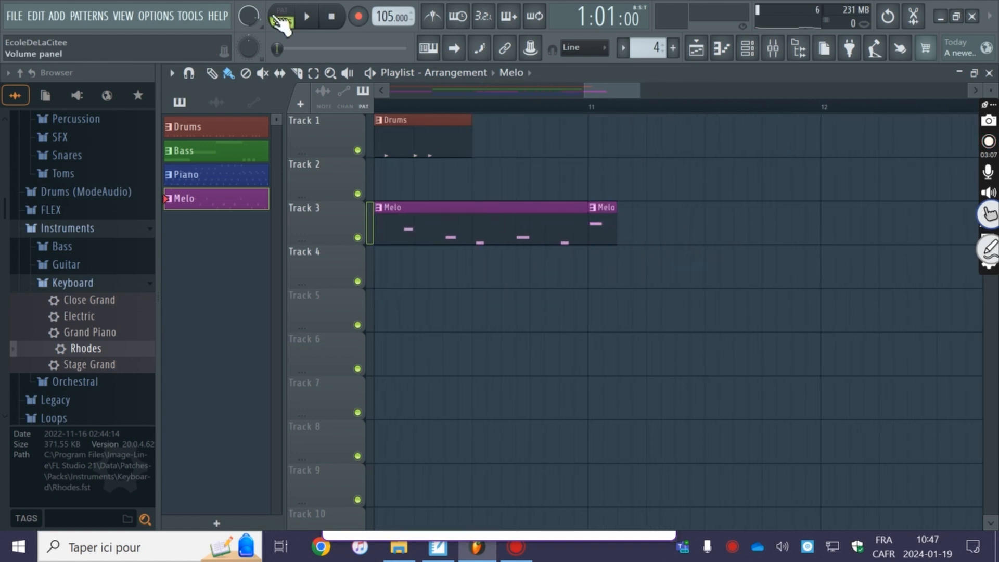
Step: Play the full arrangement from bar 1 in song mode, and stop playback at the end
left_click(306, 16)
scroll(580, 346, "down", 4)
scroll(580, 346, "down", 2)
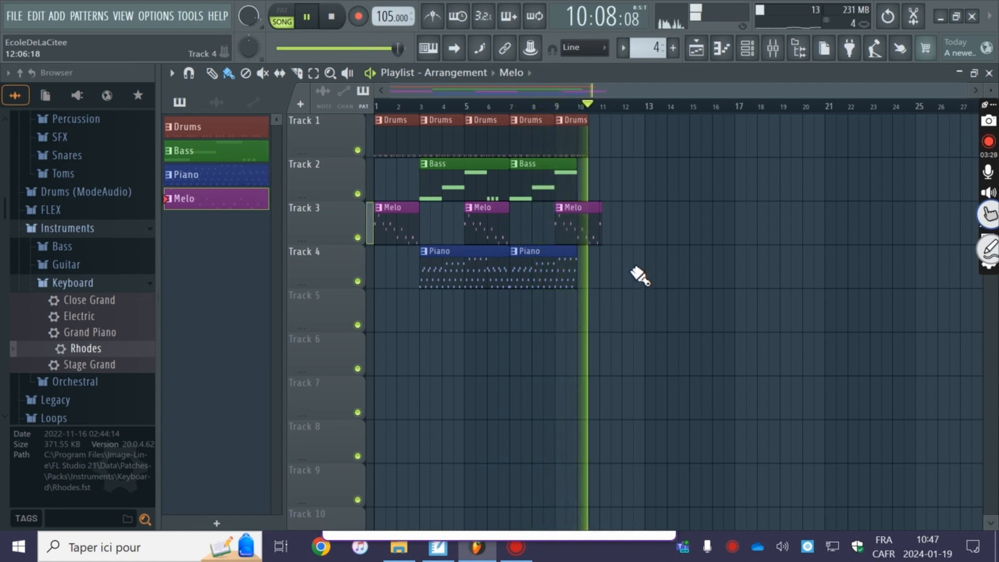
key("space")
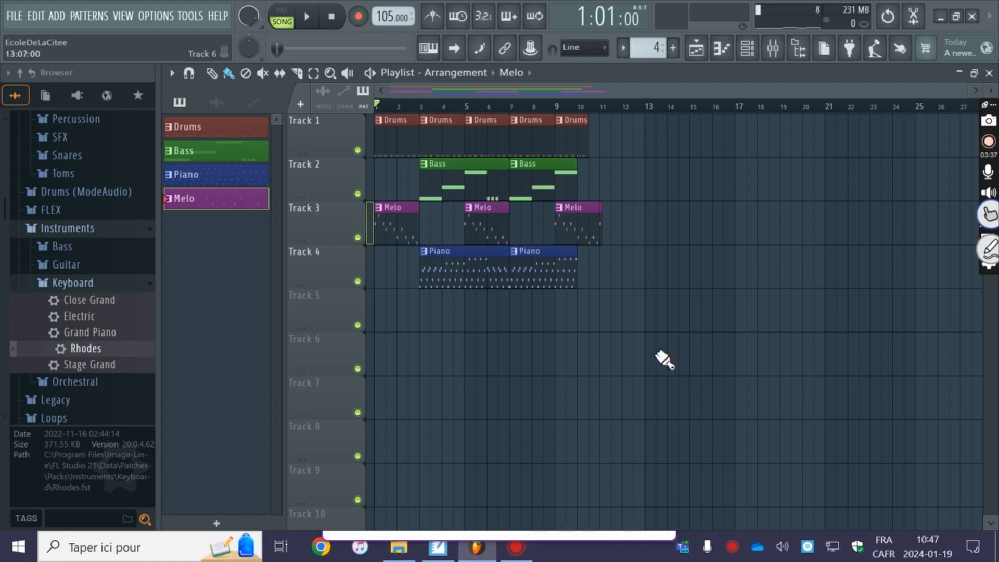
Step: Select the Drums pattern and toggle the playlist's visibility to look at the piano roll behind it, ending back on the playlist
scroll(591, 252, "up", 3)
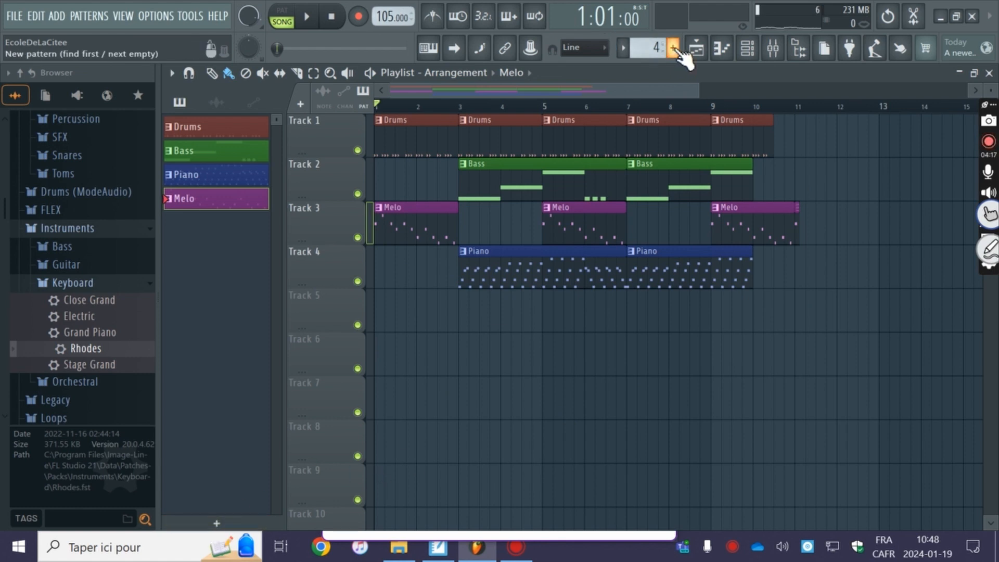
left_click(217, 133)
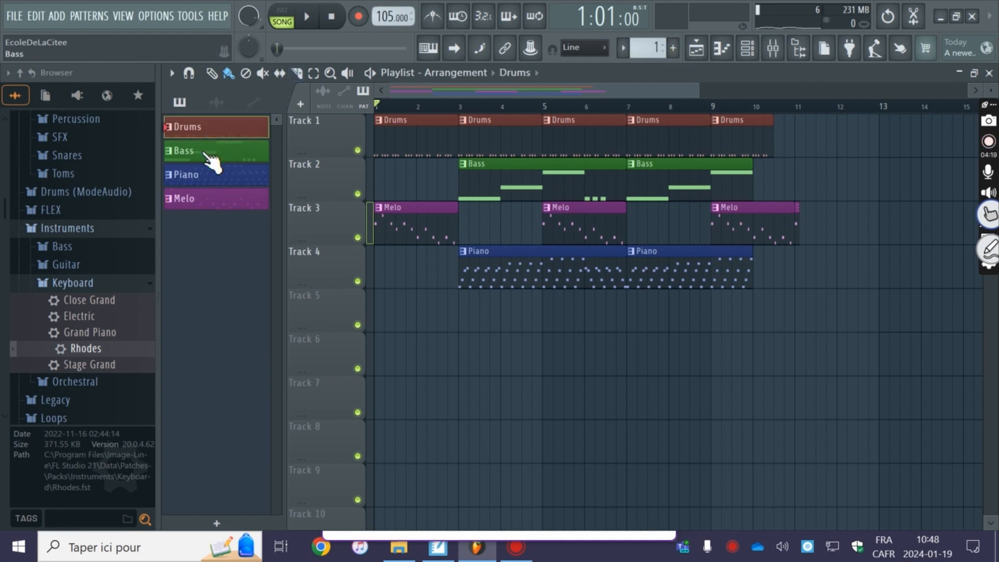
left_click(696, 48)
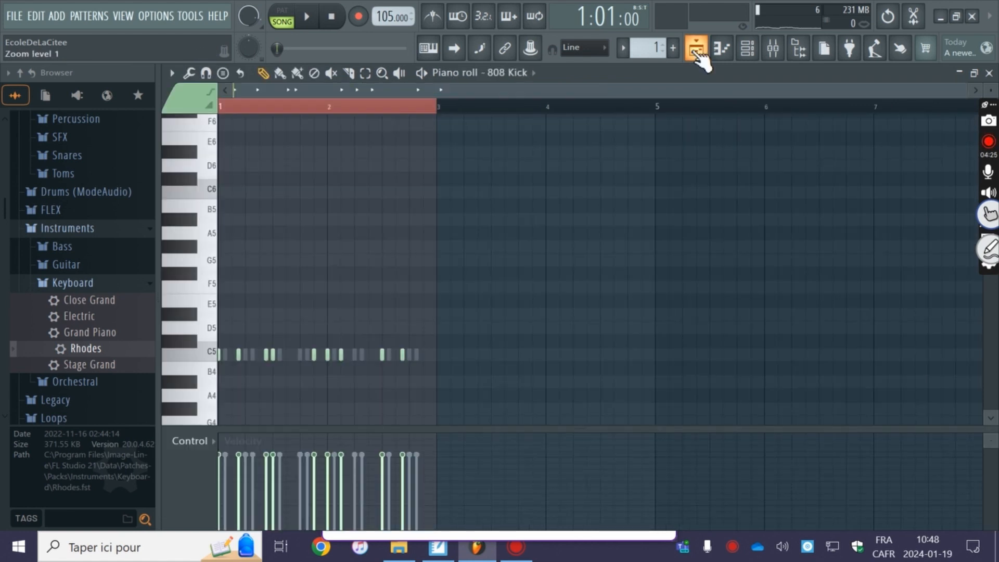
left_click(696, 48)
left_click(696, 49)
left_click(696, 48)
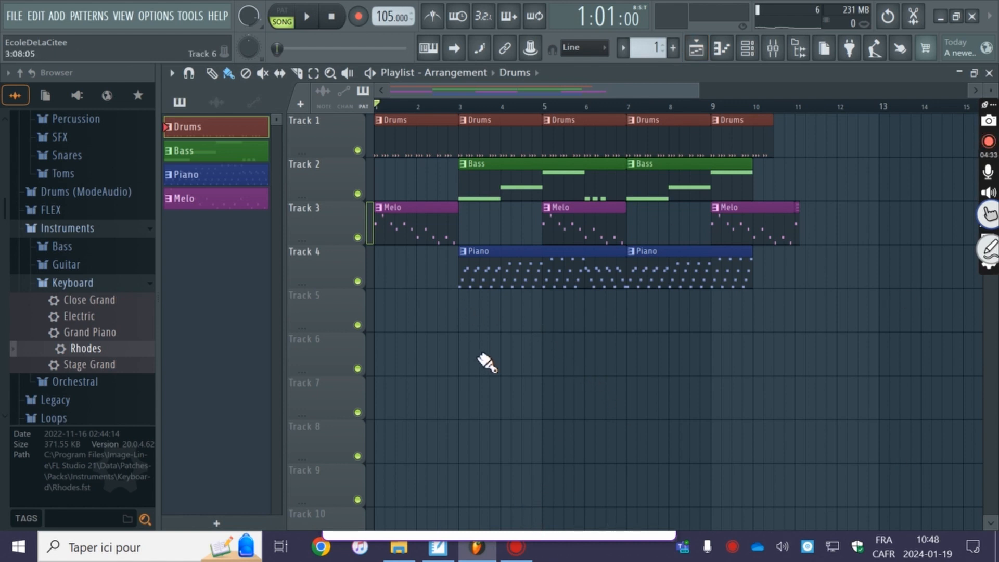
Step: Look over the playlist arrangement in close-up and overview, both along the timeline and down through the lower tracks
scroll(486, 363, "up", 5)
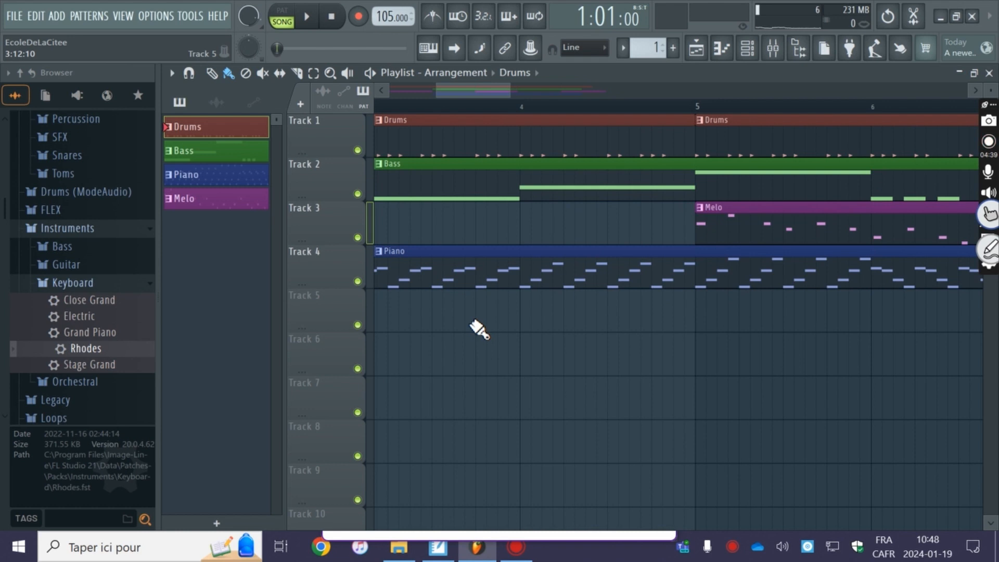
scroll(468, 320, "left", 5)
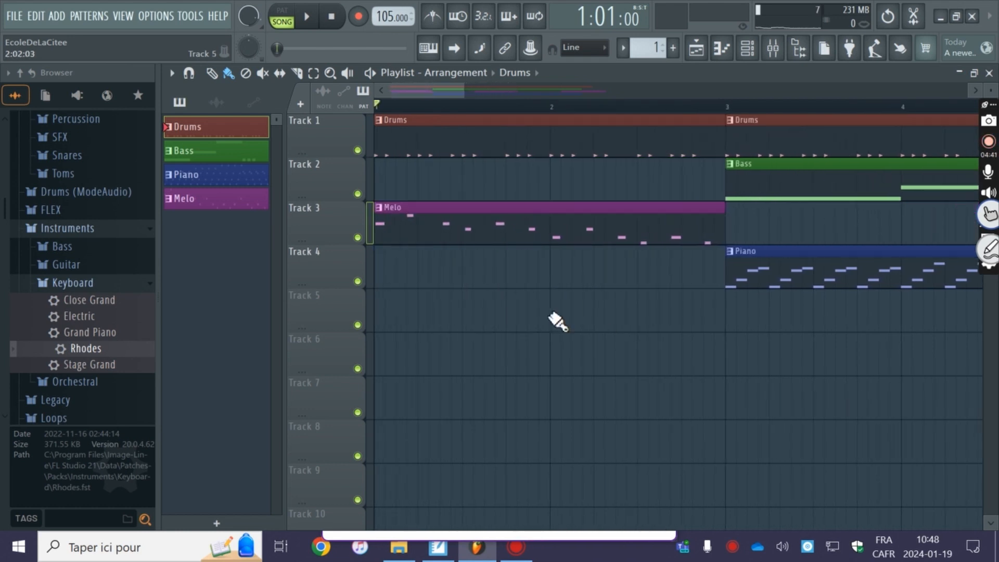
left_click_drag(834, 346, 208, 370)
left_click_drag(568, 379, 995, 429)
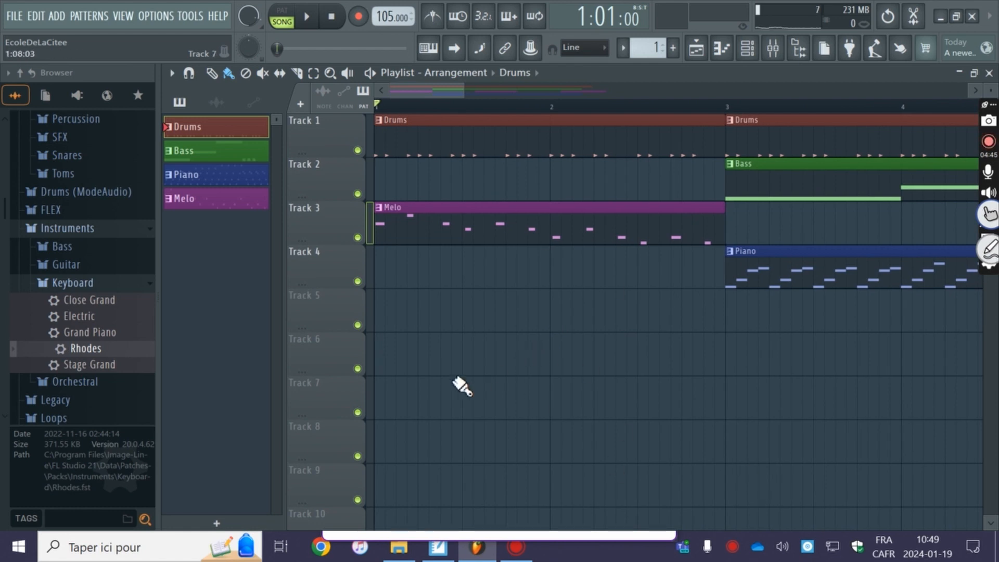
scroll(445, 351, "down", 5)
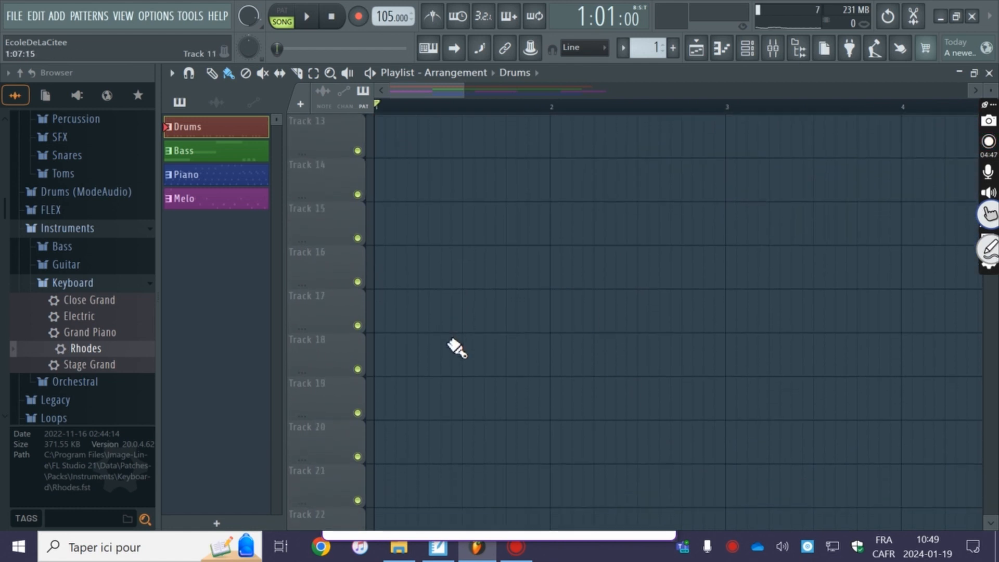
scroll(457, 348, "up", 3)
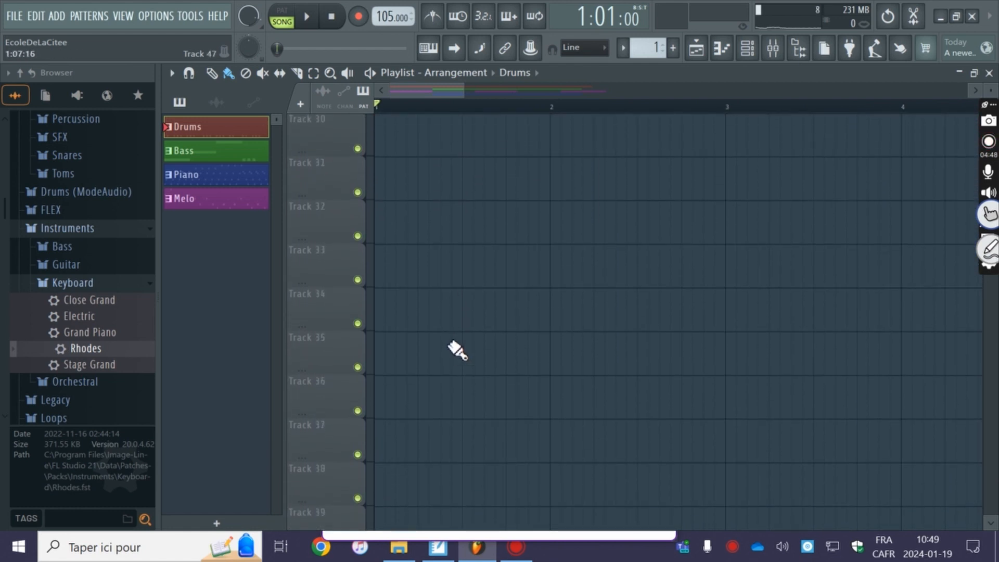
scroll(456, 349, "up", 8)
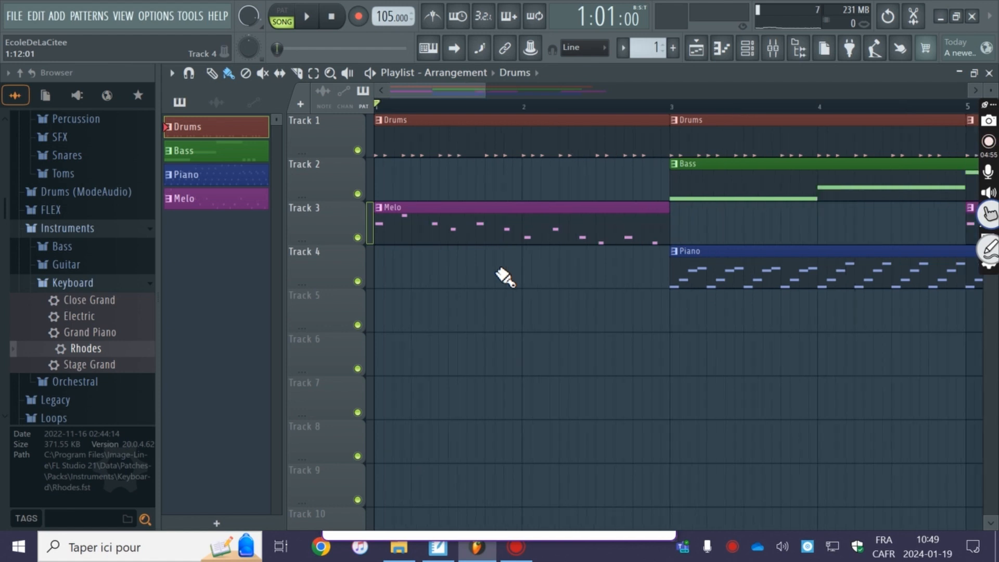
scroll(508, 279, "down", 6)
scroll(592, 333, "right", 5)
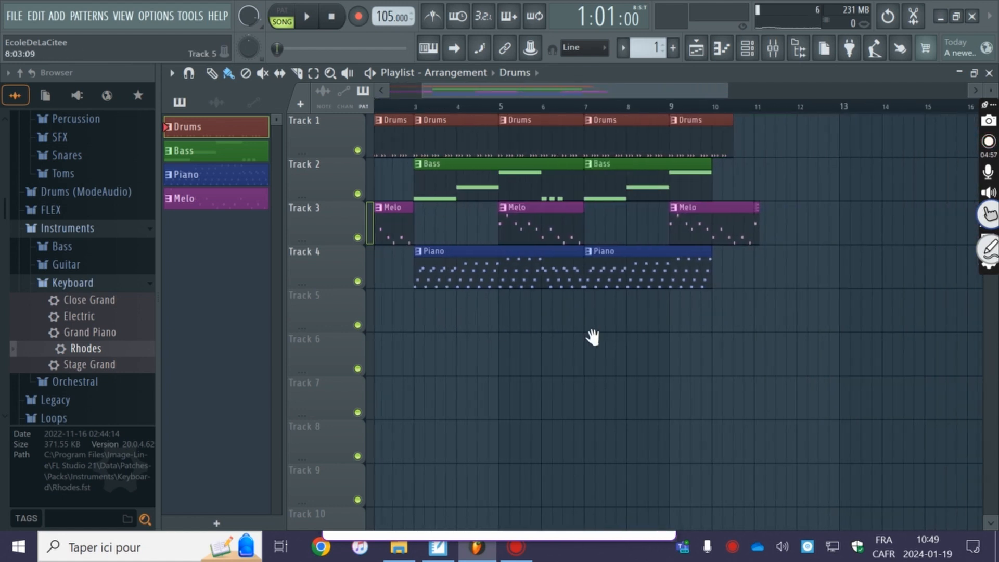
left_click_drag(631, 348, 926, 466)
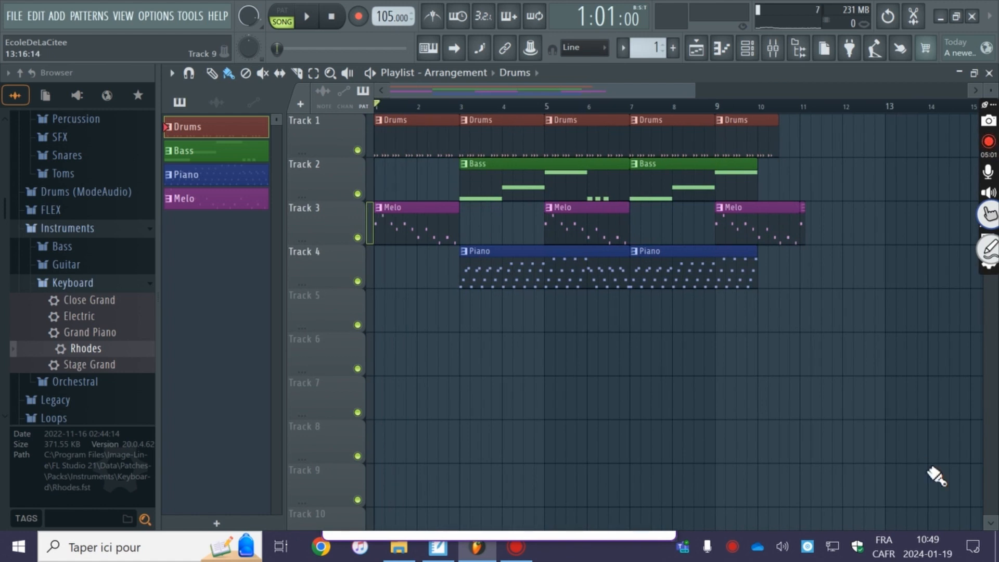